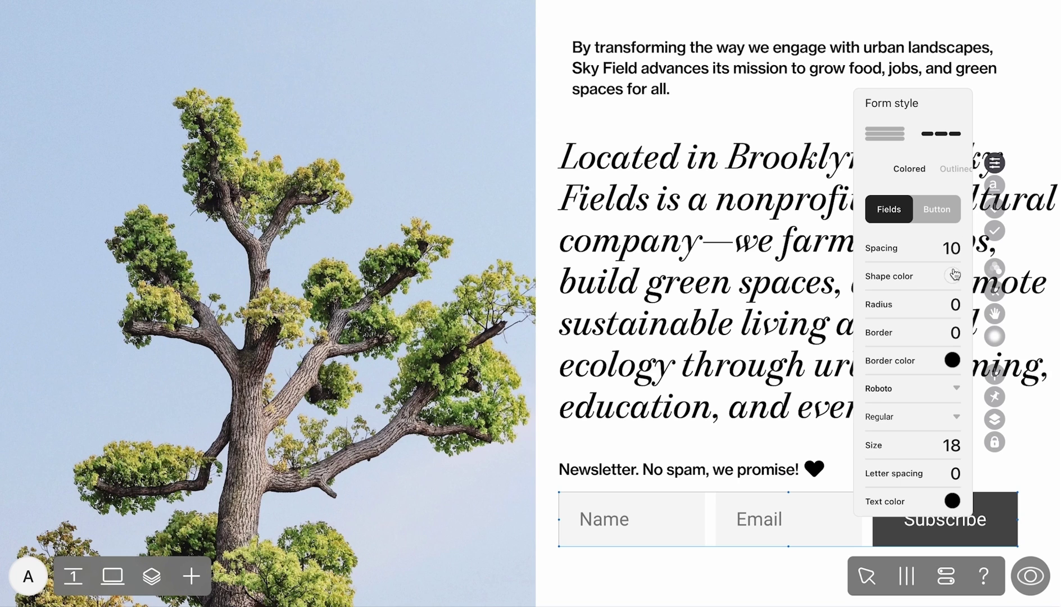
# - Set the form fields' shape color to light grey ECECEC and their corner radius to 30
pyautogui.click(953, 276)
pyautogui.click(860, 75)
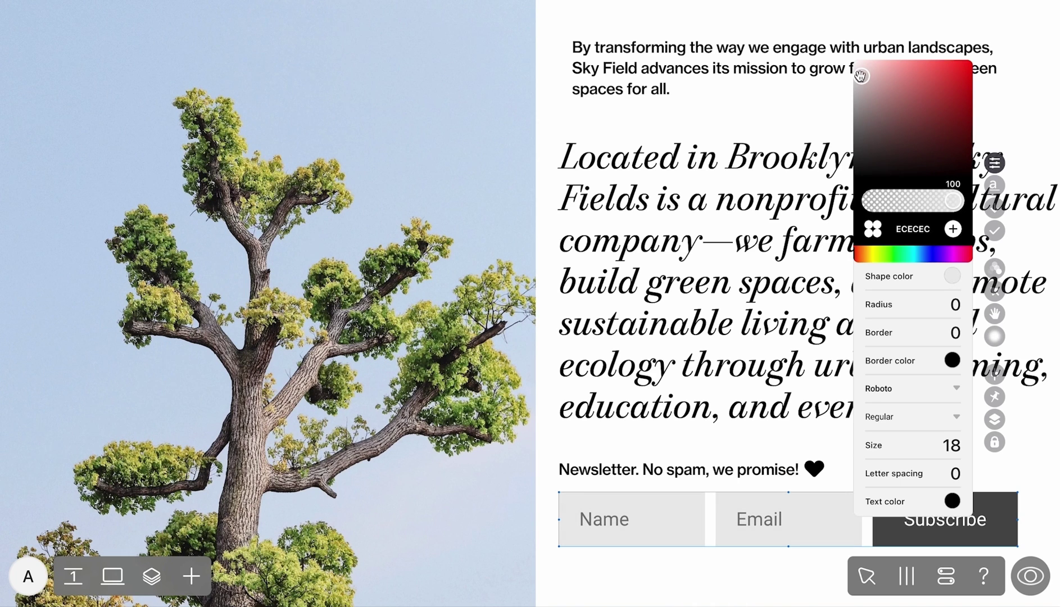
pyautogui.click(954, 275)
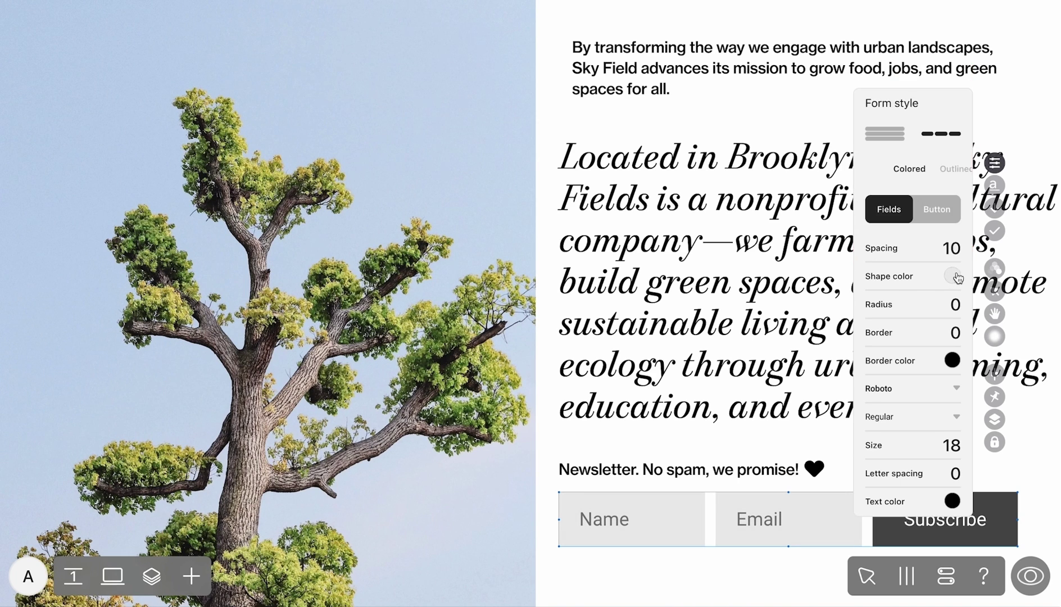
pyautogui.click(957, 304)
pyautogui.write('30')
# - Style the form text in Neue Haas Grotesk Text at size 15 with a letter spacing of -0.3
pyautogui.click(955, 387)
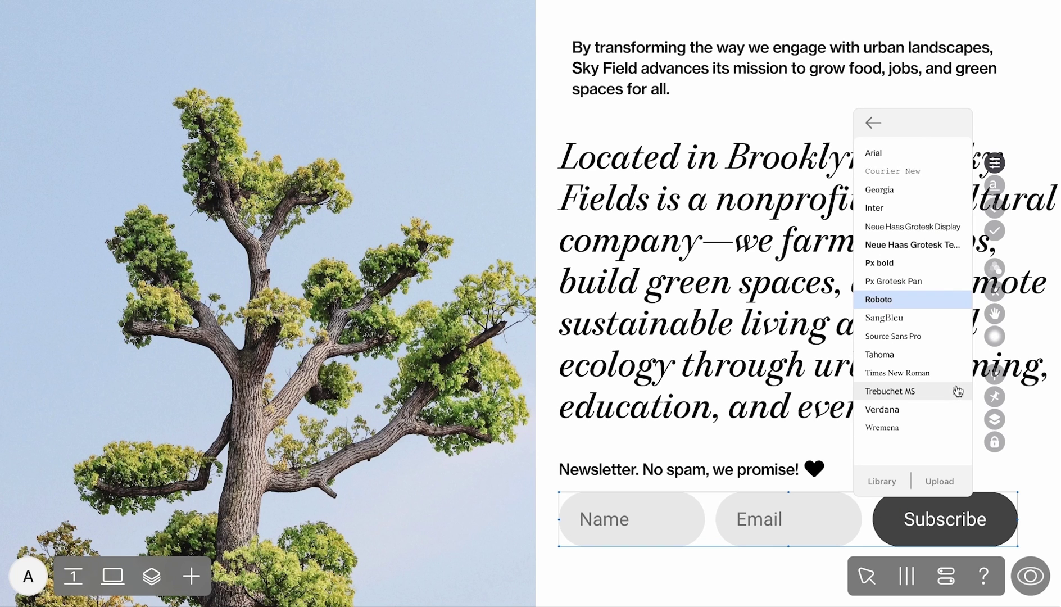
pyautogui.click(911, 245)
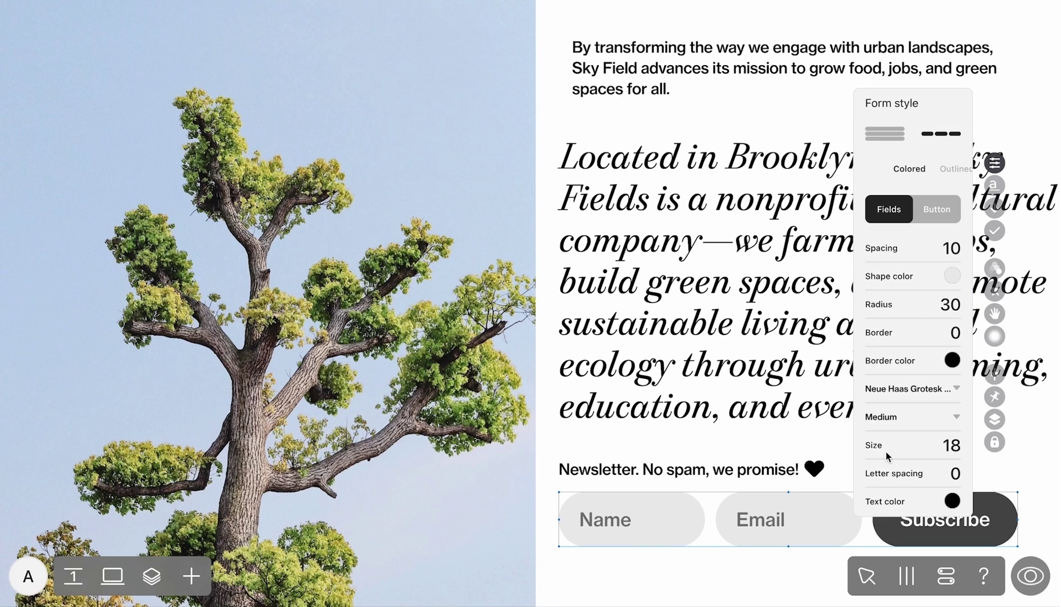
pyautogui.click(943, 450)
pyautogui.press('BackSpace')
pyautogui.write('5')
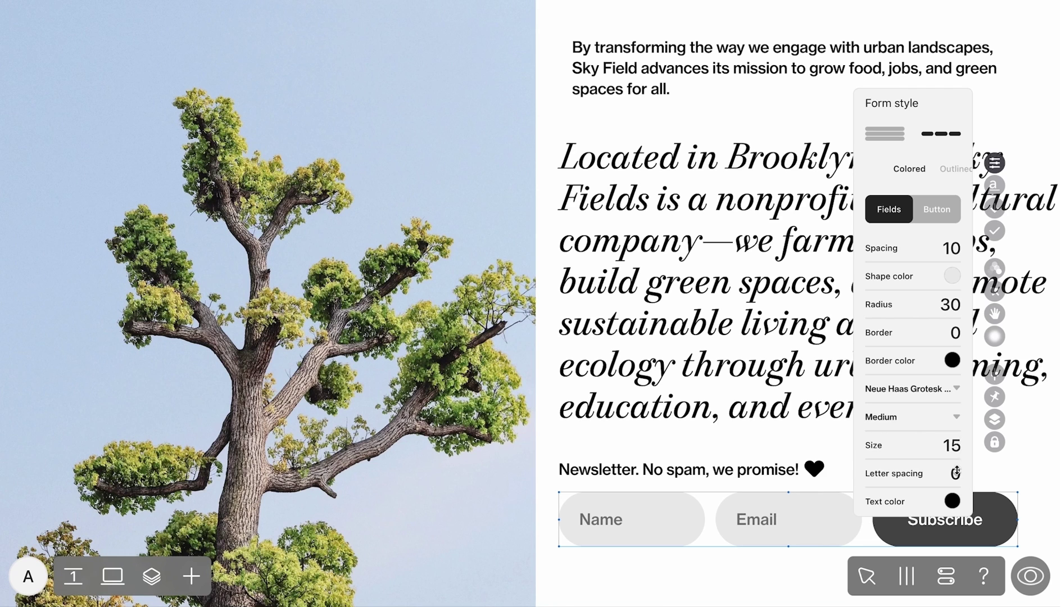
pyautogui.moveTo(955, 471); pyautogui.dragTo(955, 478)
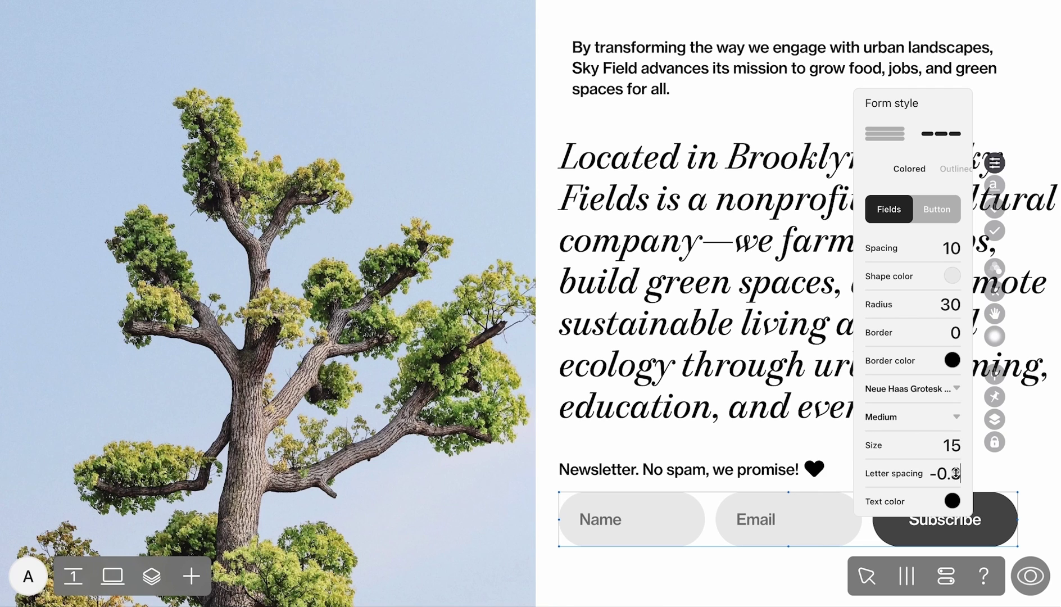
# - Change the default shape color of the form's Subscribe button to black
pyautogui.click(937, 209)
pyautogui.click(949, 292)
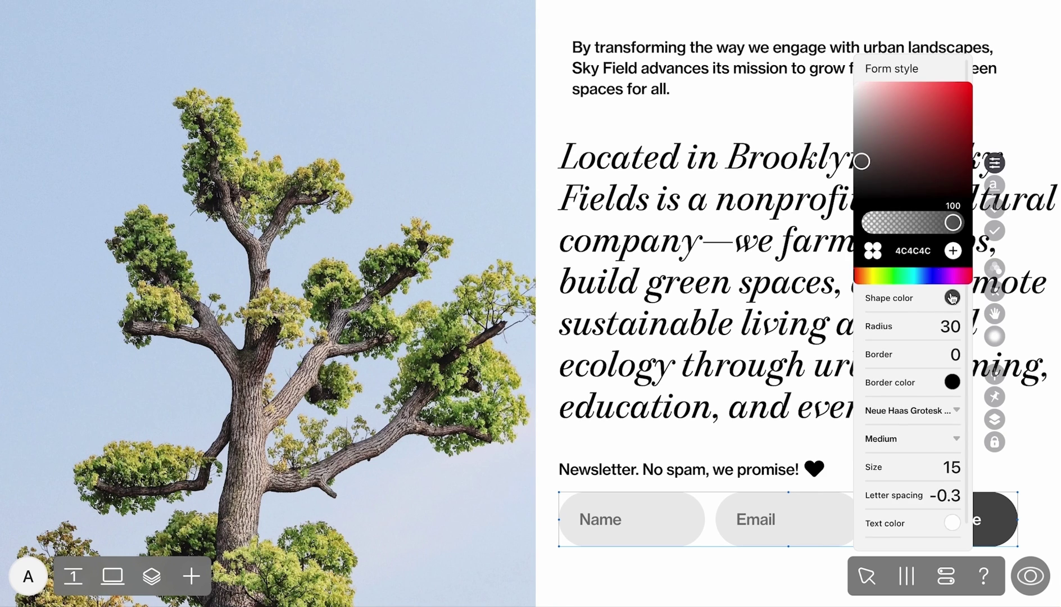
pyautogui.moveTo(861, 169); pyautogui.dragTo(854, 201)
pyautogui.click(854, 209)
# - Set the Subscribe button's hover shape color to dark grey 292929
pyautogui.click(911, 214)
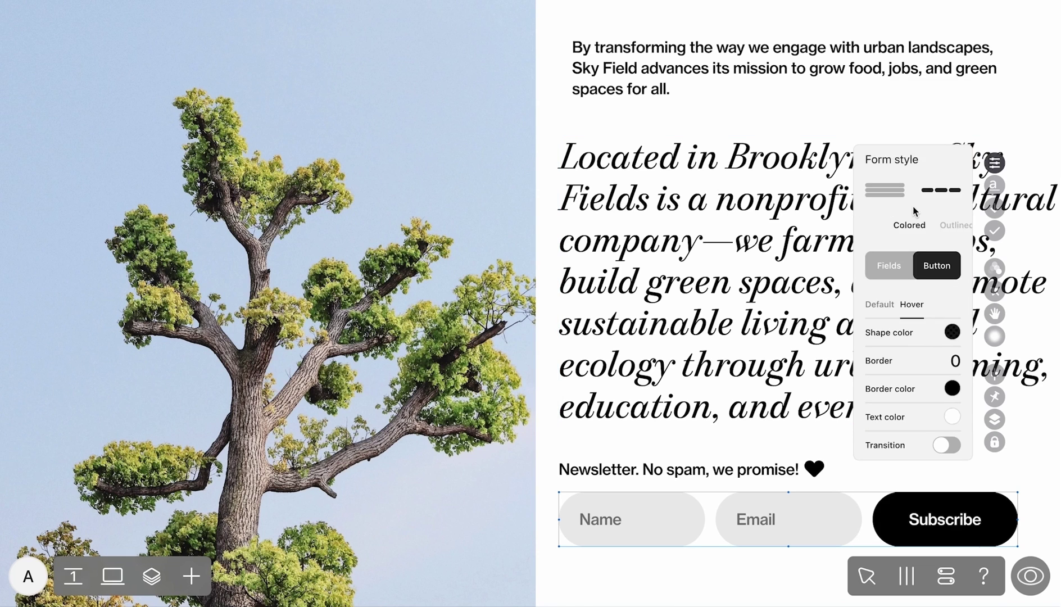
pyautogui.click(952, 332)
pyautogui.click(860, 210)
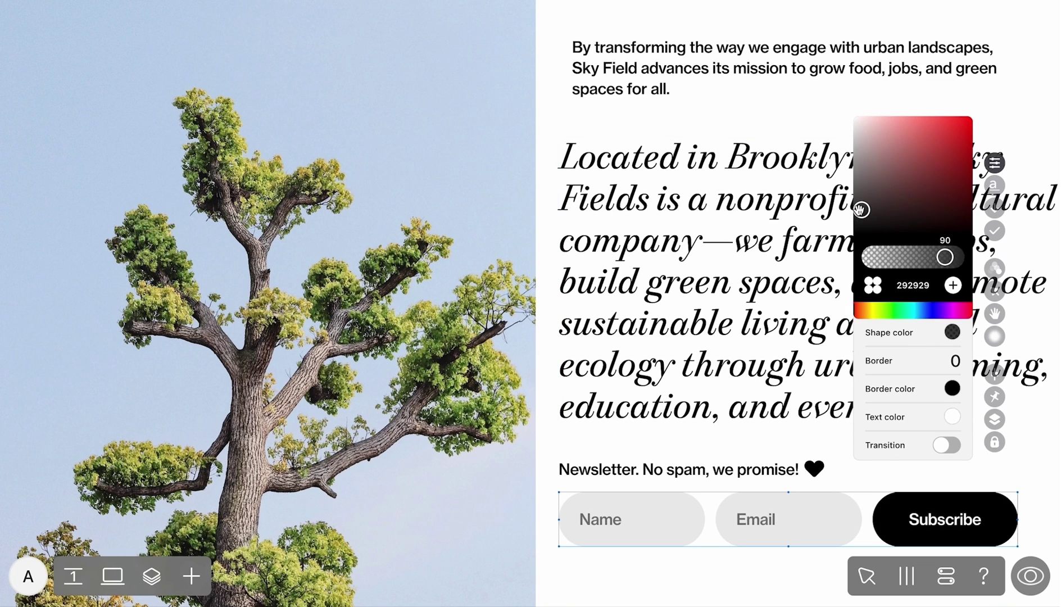
pyautogui.click(802, 441)
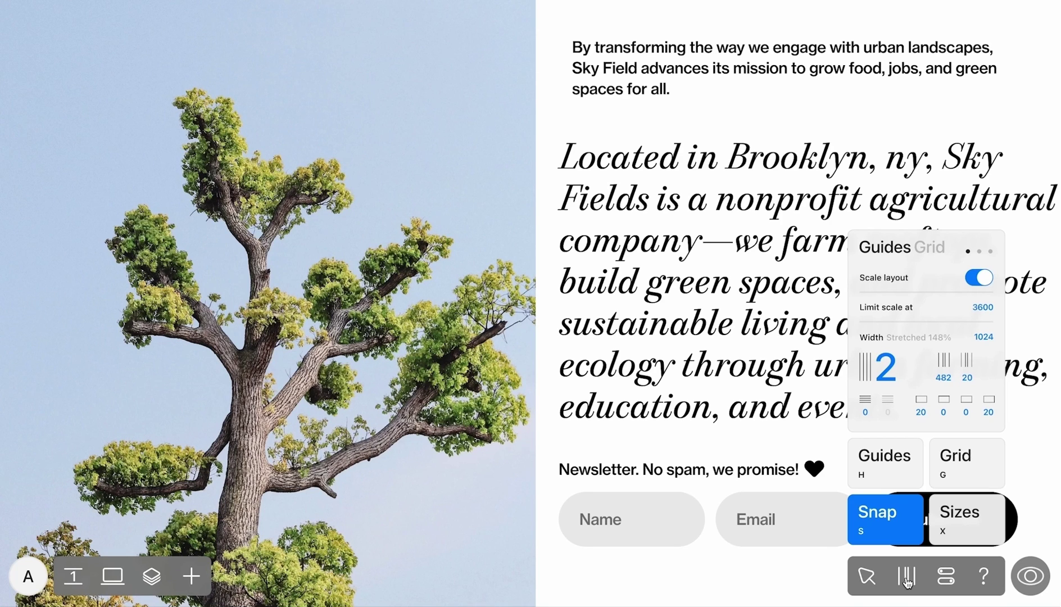
# - Configure the layout guides with 6 columns and a row height of 10
pyautogui.moveTo(886, 371); pyautogui.dragTo(897, 374)
pyautogui.moveTo(868, 413); pyautogui.dragTo(868, 408)
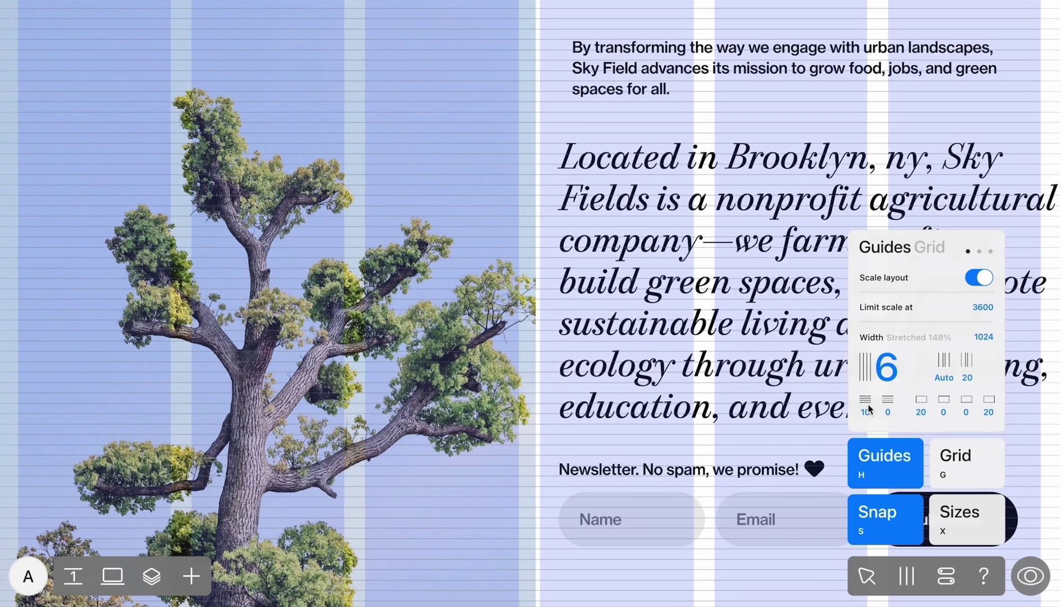
# - Align the intro paragraph, the large italic text and the newsletter line with its heart icon to the start of the fourth guide column
pyautogui.click(595, 70)
pyautogui.moveTo(595, 71); pyautogui.dragTo(578, 87)
pyautogui.moveTo(609, 199); pyautogui.dragTo(590, 196)
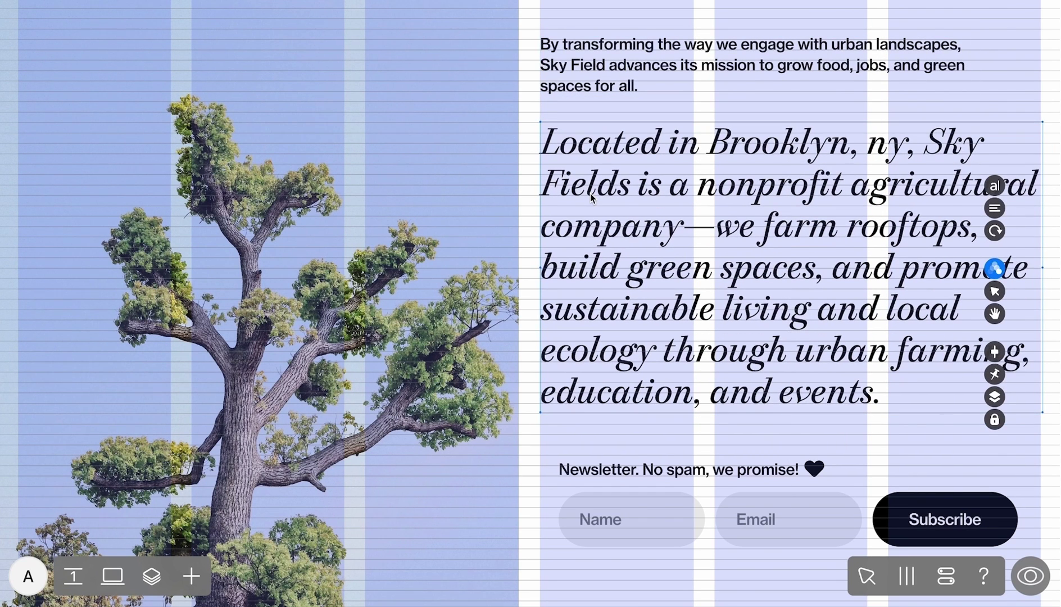
pyautogui.click(821, 482)
pyautogui.moveTo(674, 465); pyautogui.dragTo(656, 461)
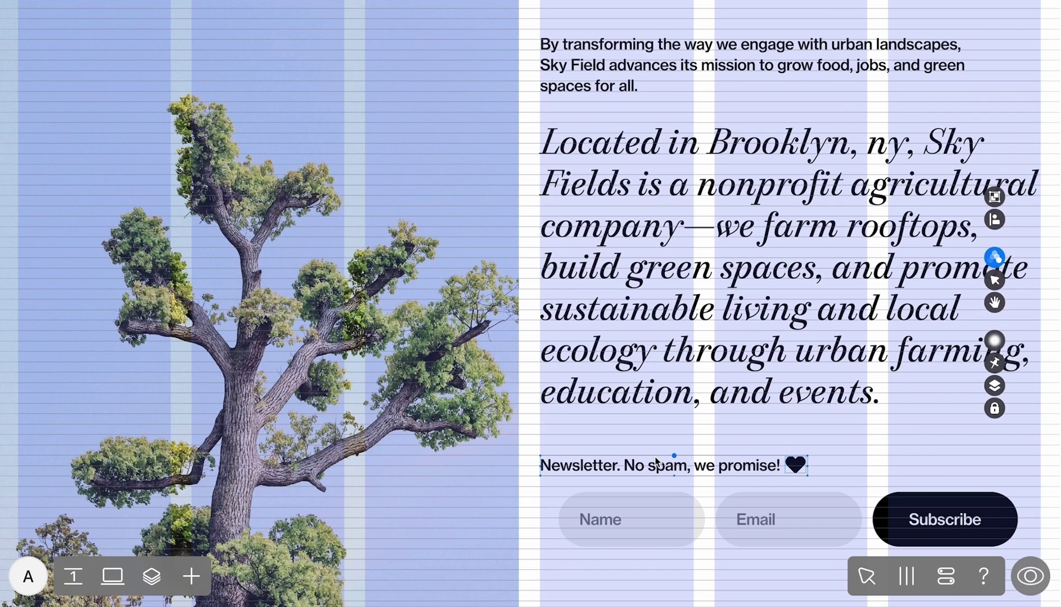
# - Resize the newsletter form to span the fourth through sixth guide columns and fit its height to the row guides
pyautogui.click(622, 514)
pyautogui.moveTo(622, 513); pyautogui.dragTo(539, 520)
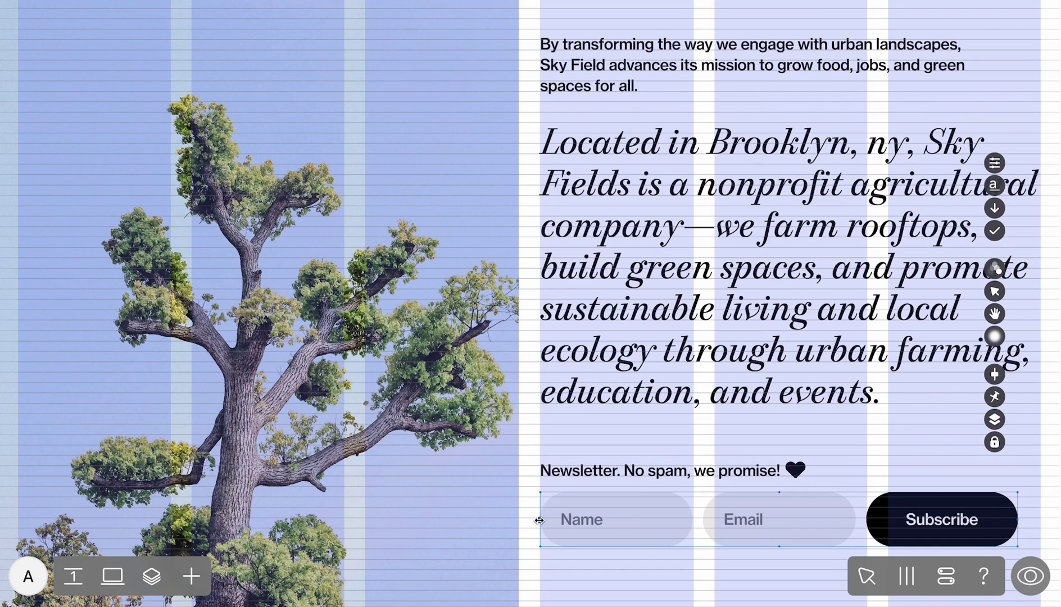
pyautogui.moveTo(1017, 518); pyautogui.dragTo(1040, 519)
pyautogui.moveTo(790, 492); pyautogui.dragTo(791, 487)
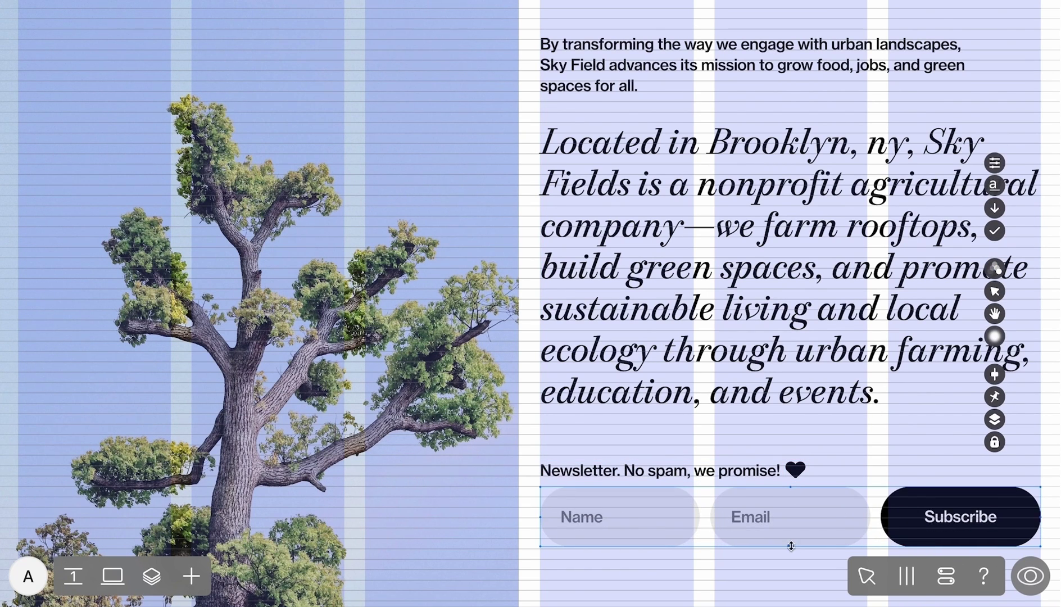
pyautogui.moveTo(790, 546); pyautogui.dragTo(789, 537)
pyautogui.click(767, 556)
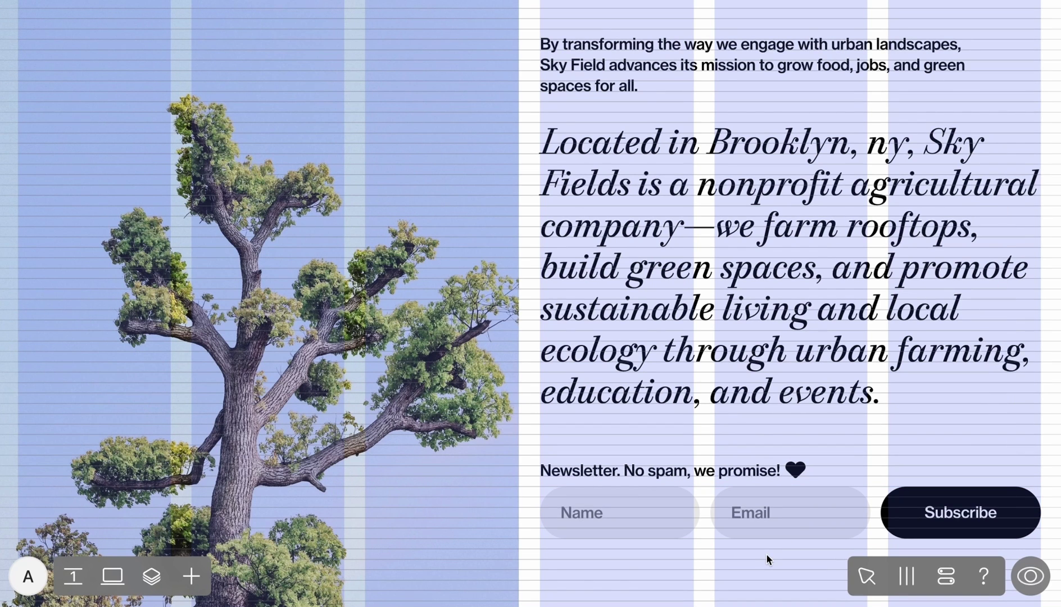
# - Turn the Scale layout option off and back on
pyautogui.click(915, 576)
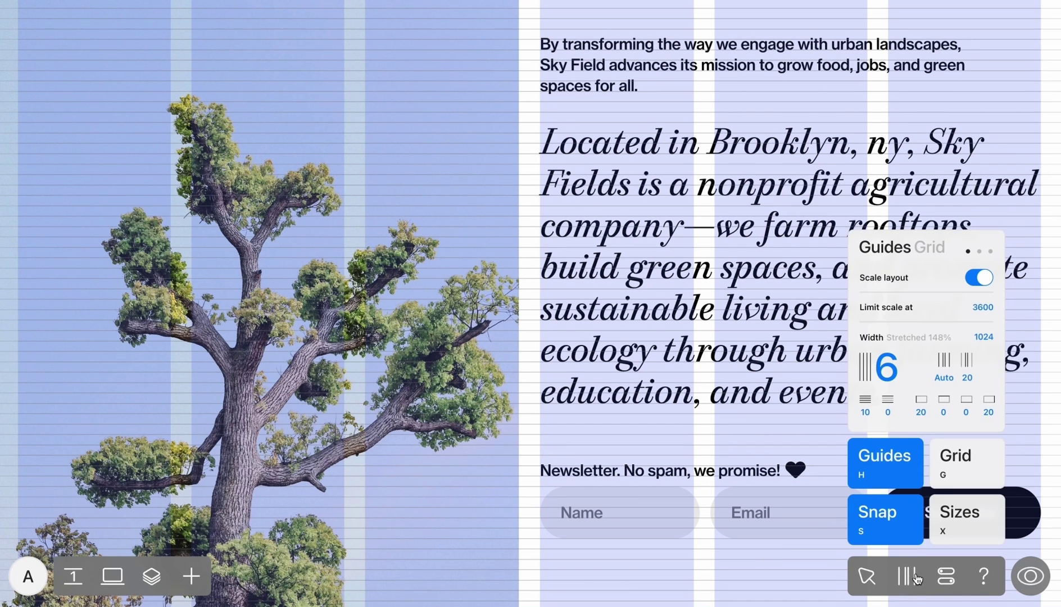
pyautogui.click(976, 277)
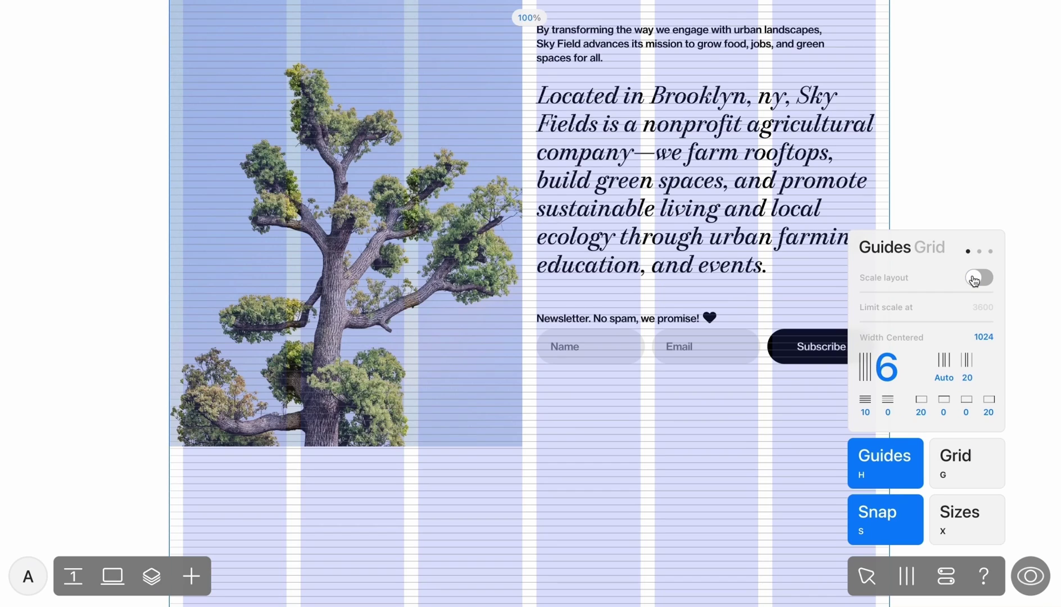
pyautogui.click(977, 277)
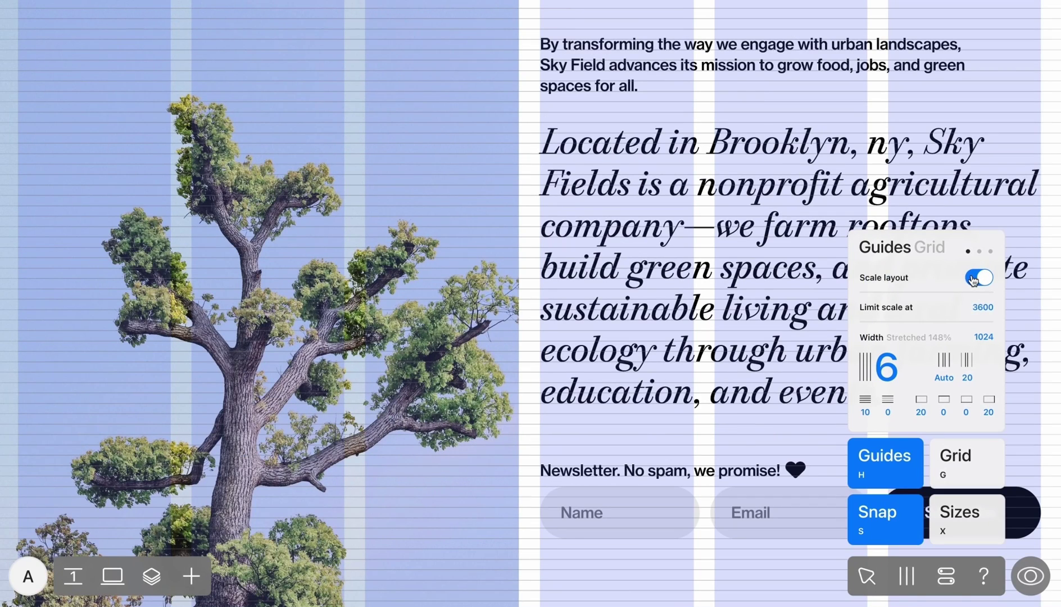
# - Hide the layout guides on the page
pyautogui.click(738, 435)
pyautogui.press('h')
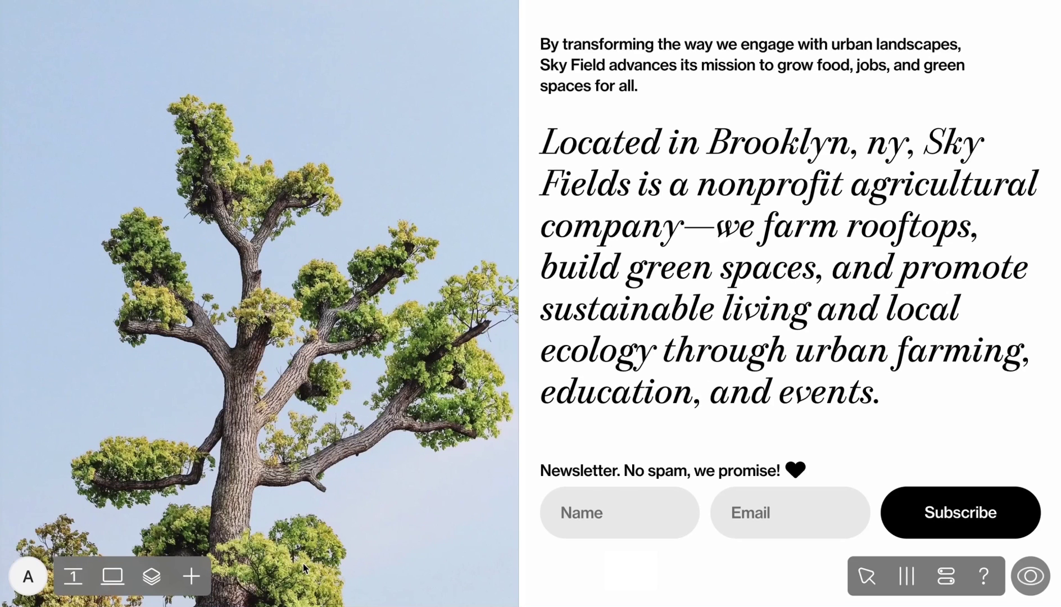
# - Move the tree picture below all other widgets in the layer order, just above the background
pyautogui.click(152, 577)
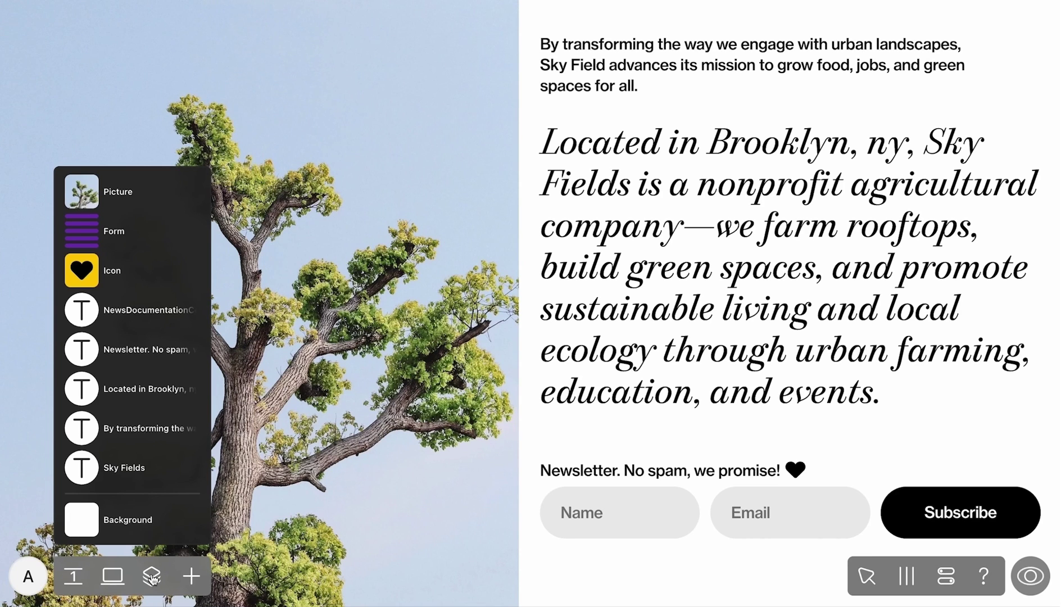
pyautogui.moveTo(84, 196); pyautogui.dragTo(87, 475)
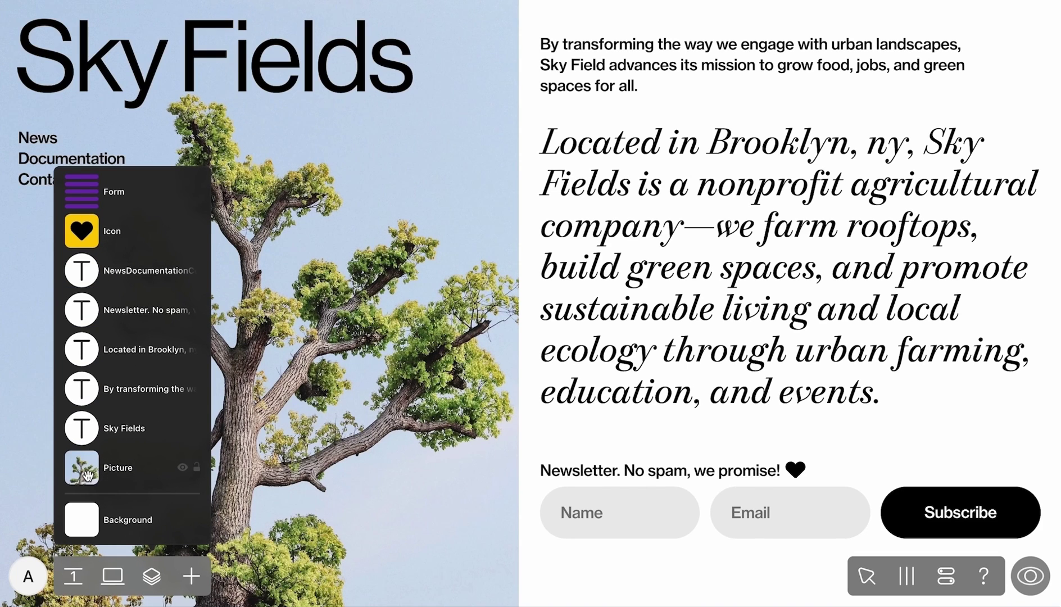
# - Toggle the visibility of the heart icon and the form off and on again
pyautogui.click(183, 231)
pyautogui.click(183, 191)
pyautogui.click(183, 192)
pyautogui.click(183, 231)
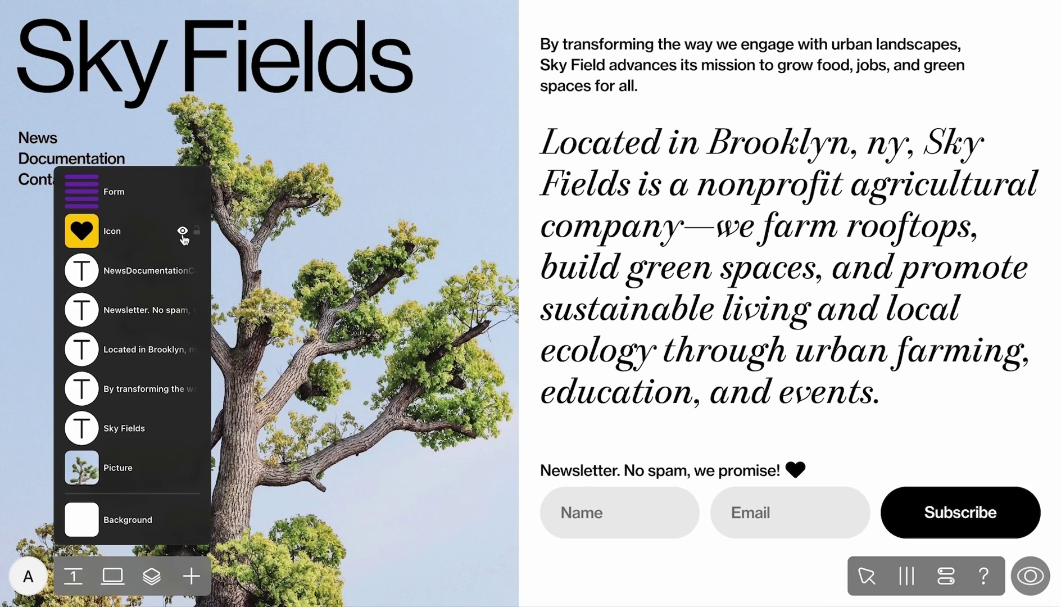
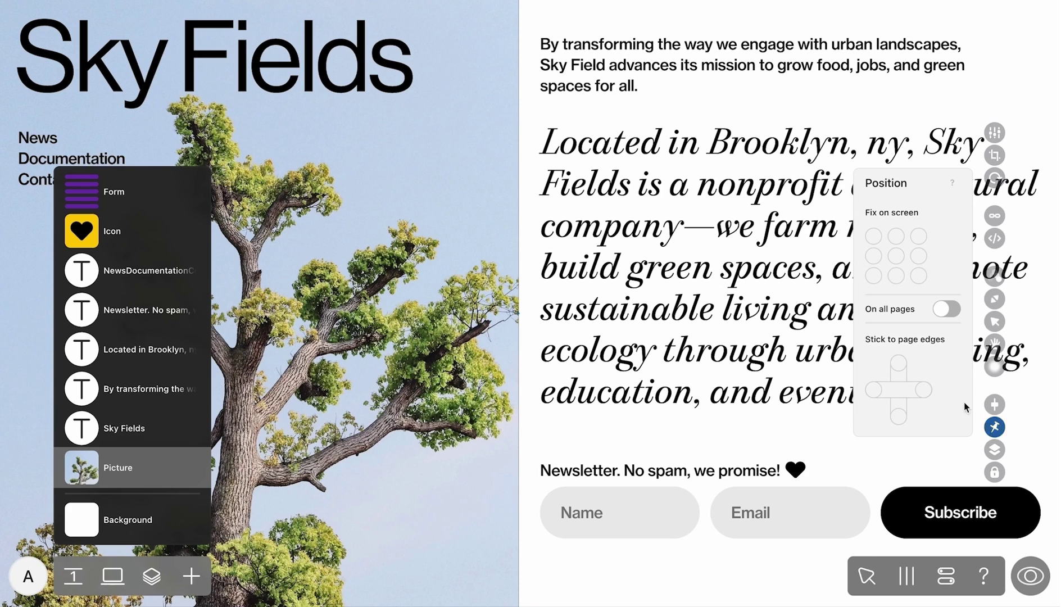
# - Fix the tree picture to the top-left of the screen, and fix the Sky Fields title there on all pages
pyautogui.click(873, 236)
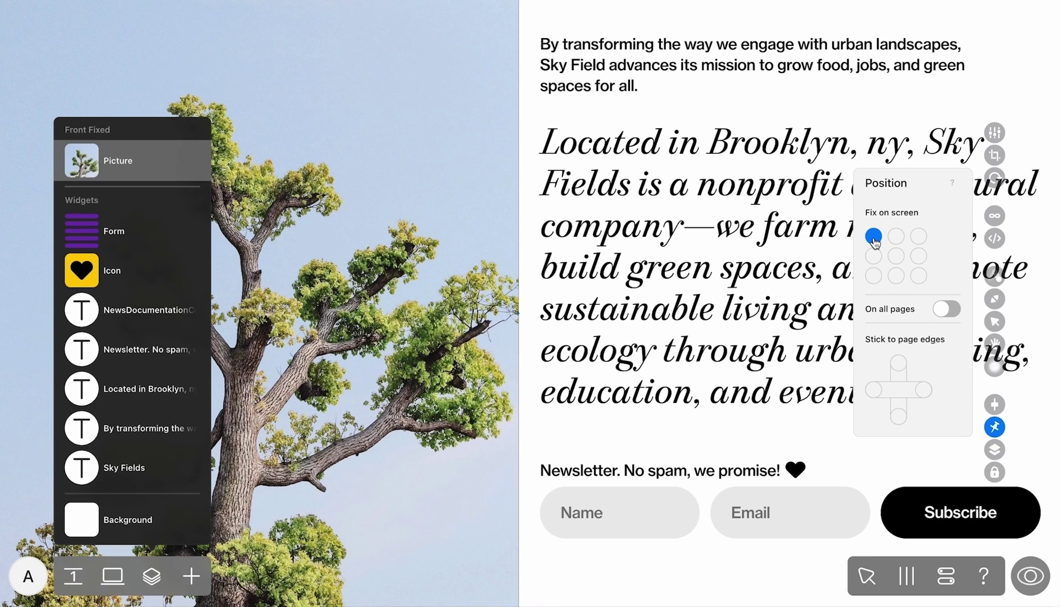
pyautogui.click(86, 466)
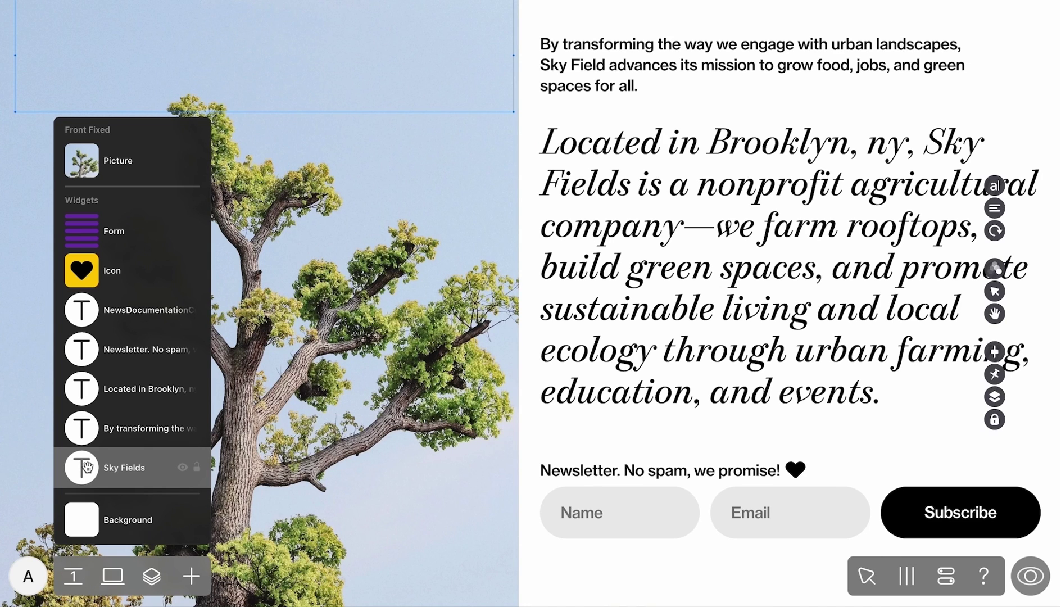
pyautogui.click(993, 375)
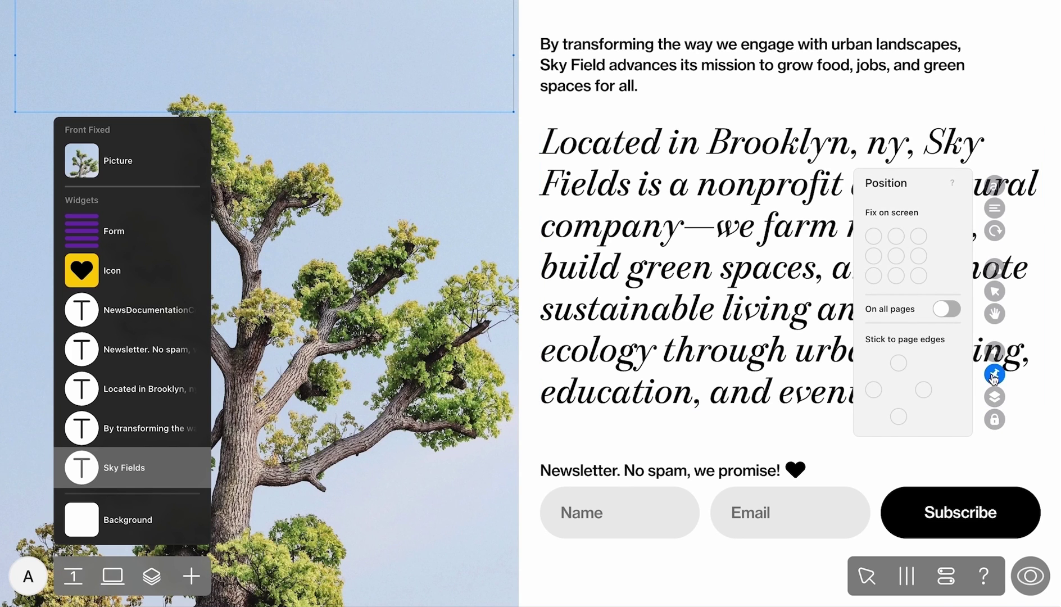
pyautogui.click(873, 236)
pyautogui.click(947, 311)
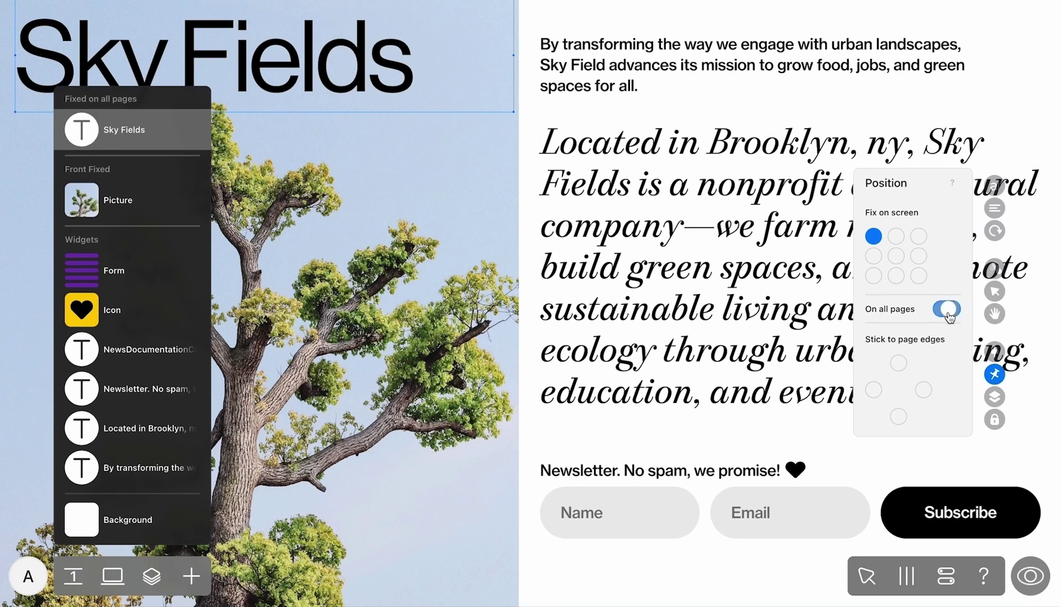
# - Fix the News, Documentation and Contact menu text to the top-left of the screen on all pages
pyautogui.click(85, 349)
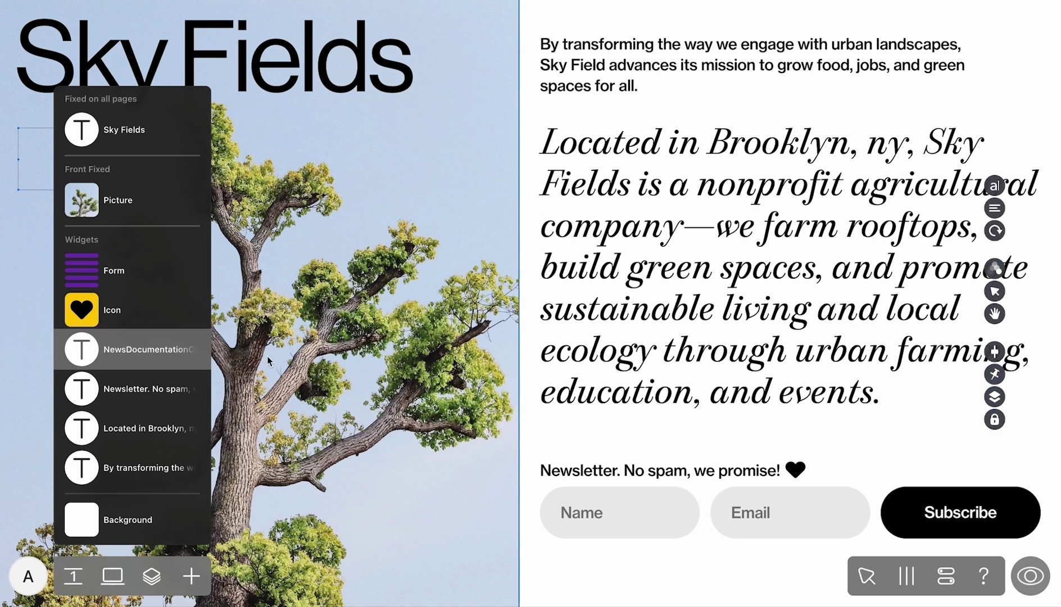
pyautogui.click(994, 373)
pyautogui.click(872, 236)
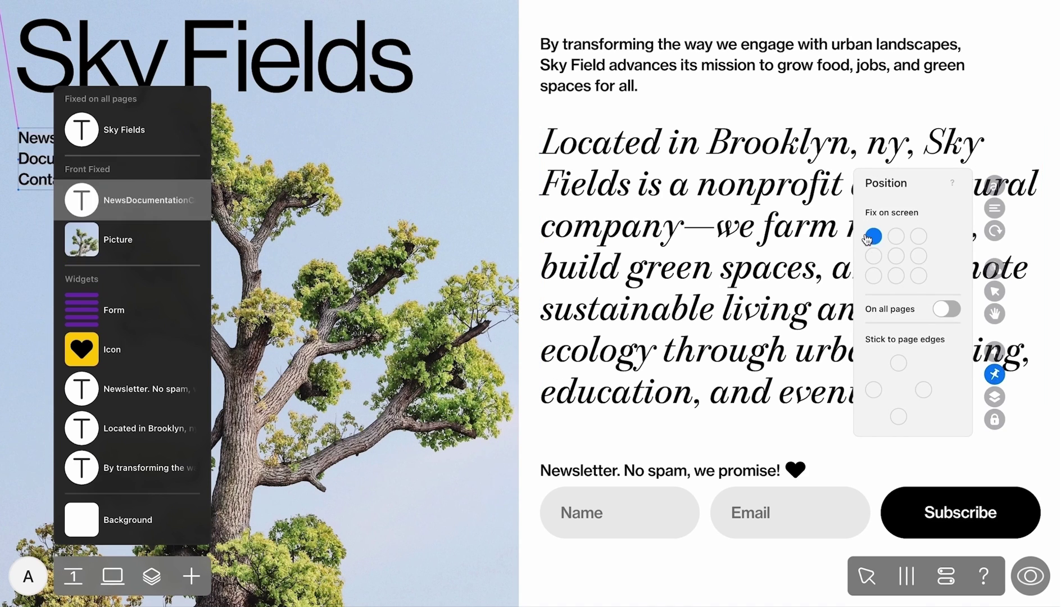
pyautogui.click(946, 309)
pyautogui.click(832, 424)
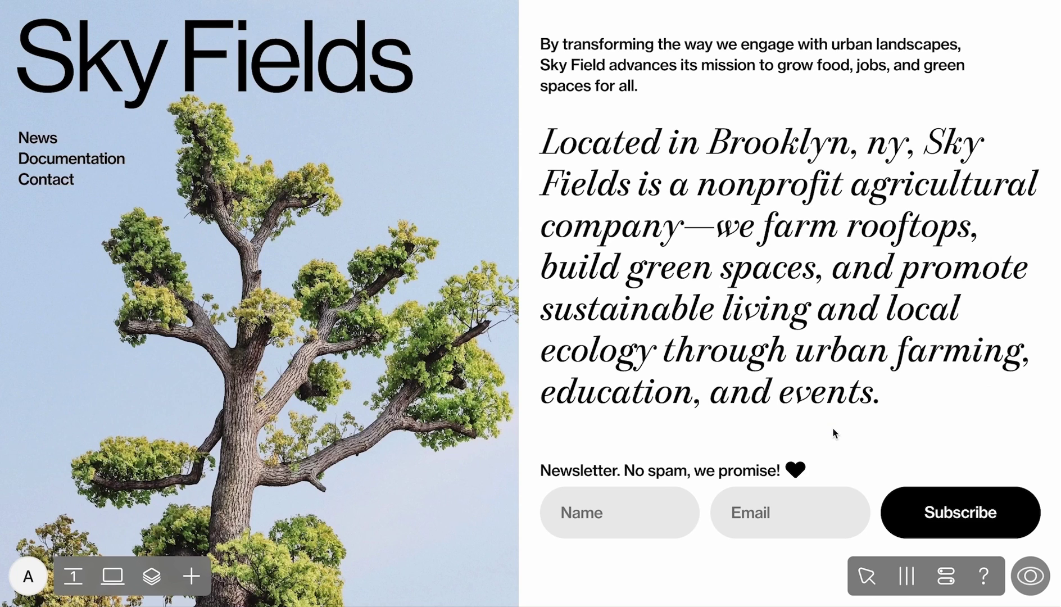
# - Check how the fixed picture, title and menu behave while the page scrolls
pyautogui.scroll(-10, 832, 428)
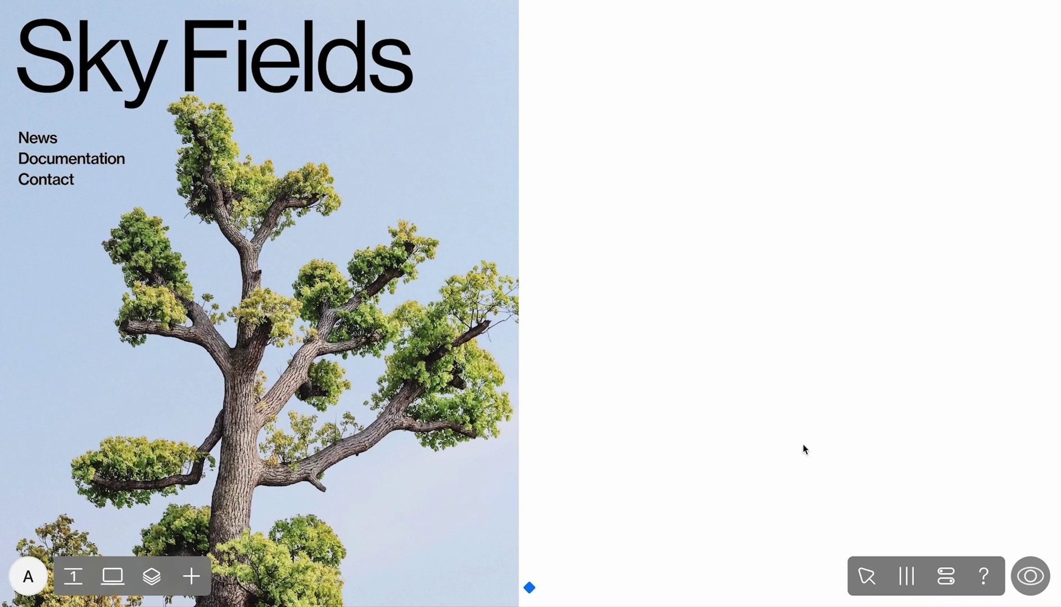
pyautogui.scroll(5, 530, 559)
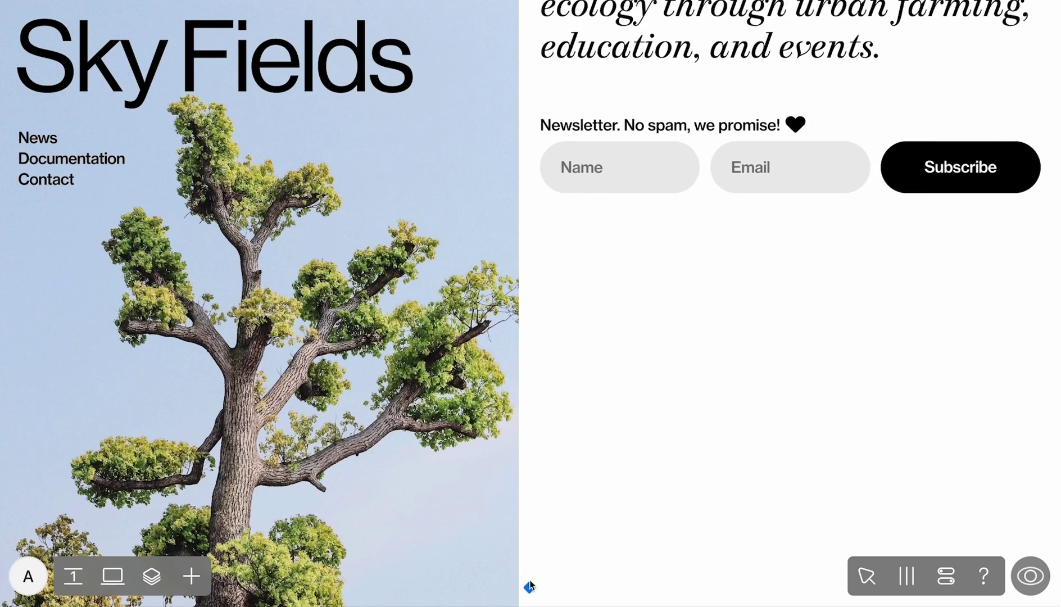
pyautogui.scroll(5, 579, 535)
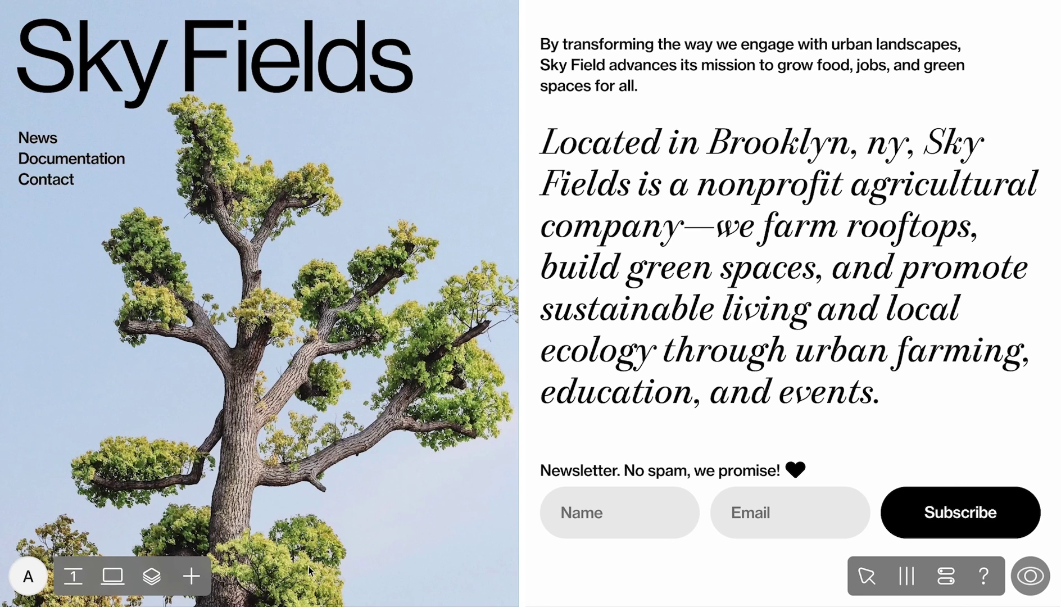
# - Open the page background settings and look through the picture, fixed picture and video options, returning to the solid colour
pyautogui.click(151, 580)
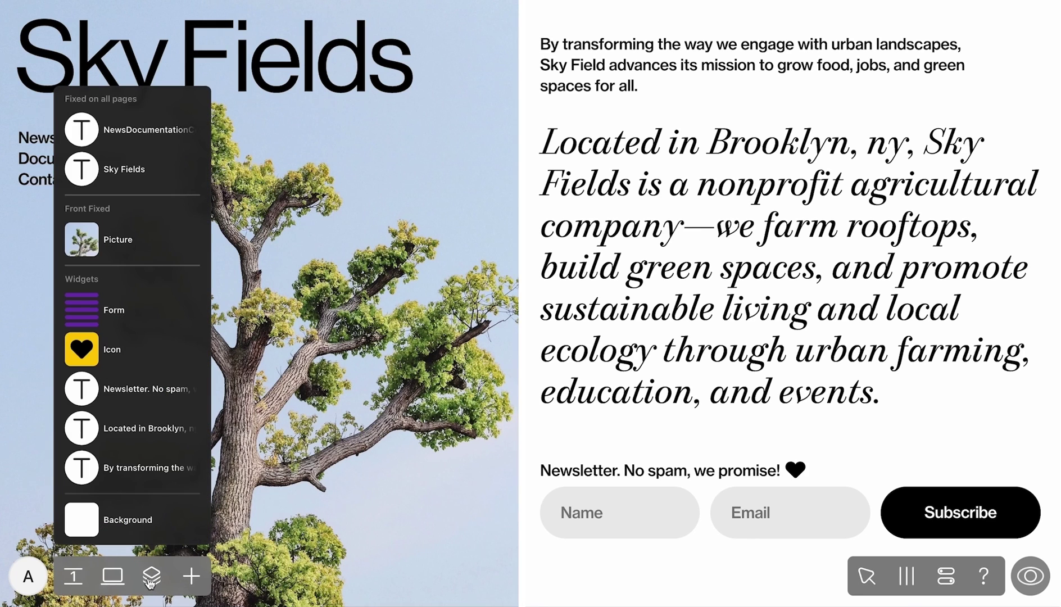
pyautogui.click(118, 526)
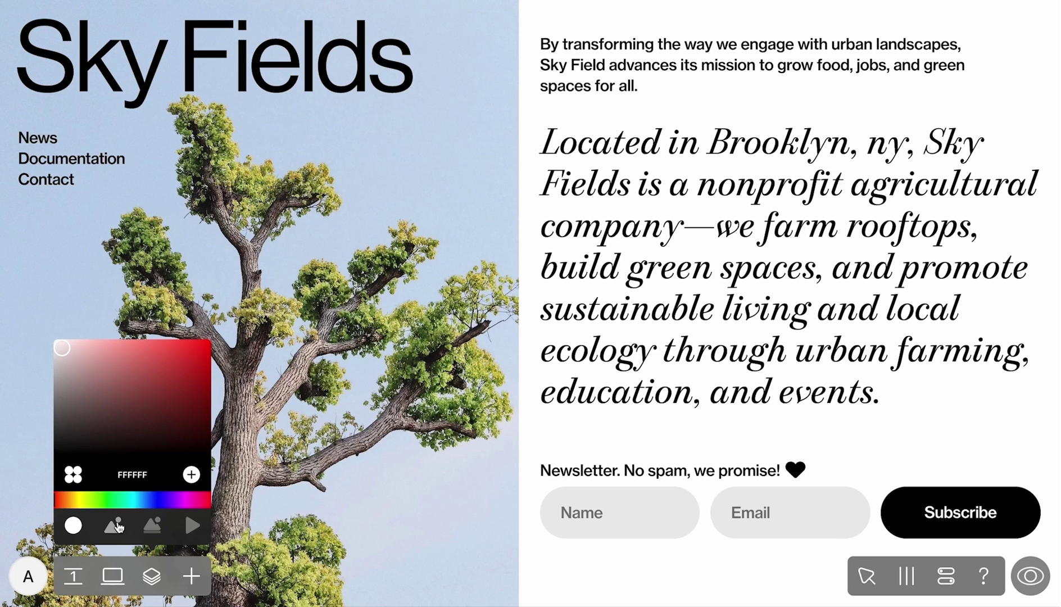
pyautogui.click(117, 525)
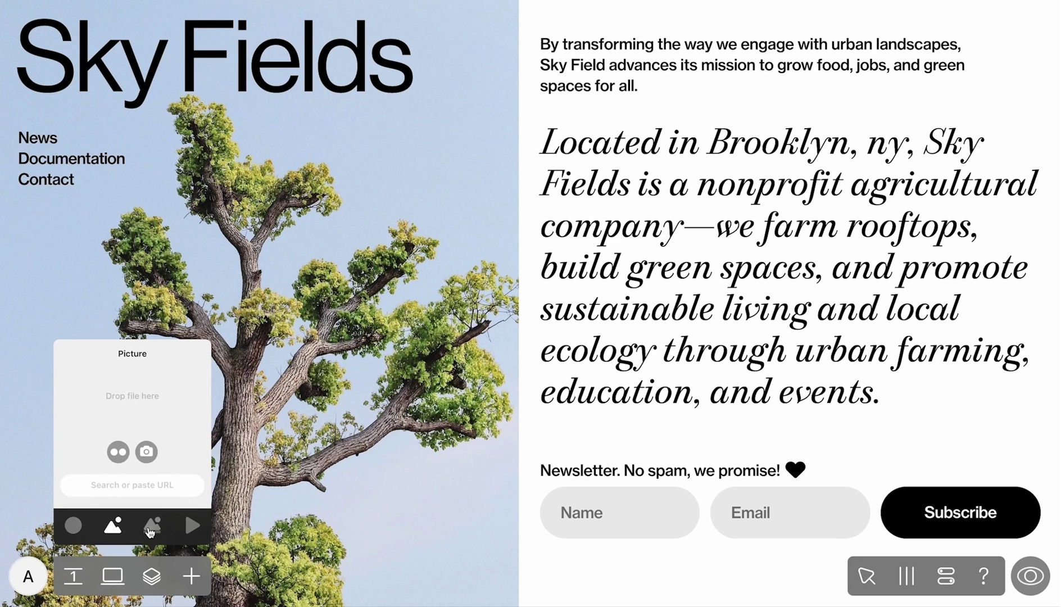
pyautogui.click(152, 526)
pyautogui.click(192, 525)
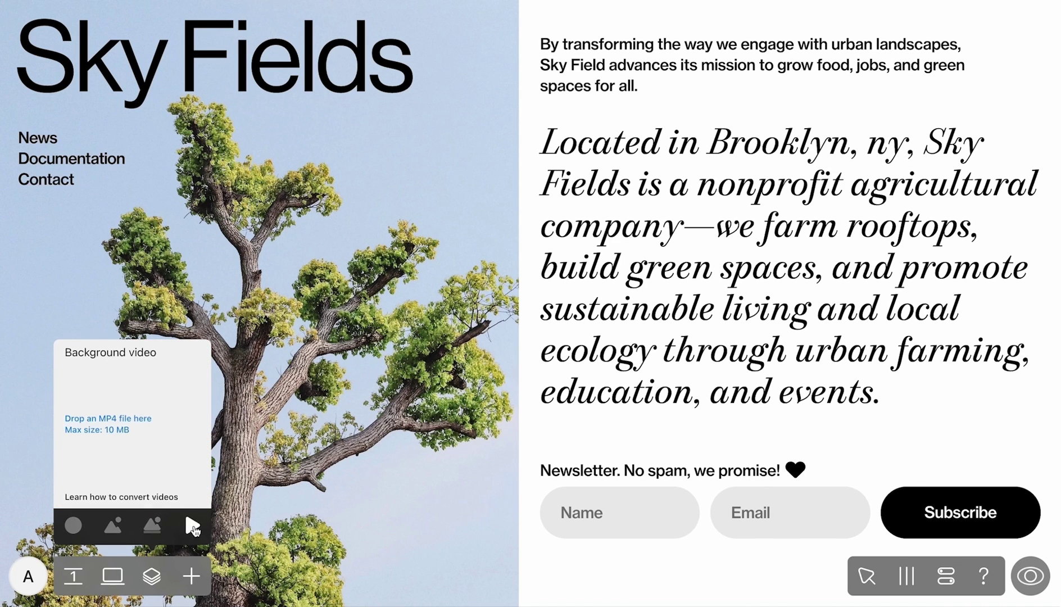
pyautogui.click(73, 525)
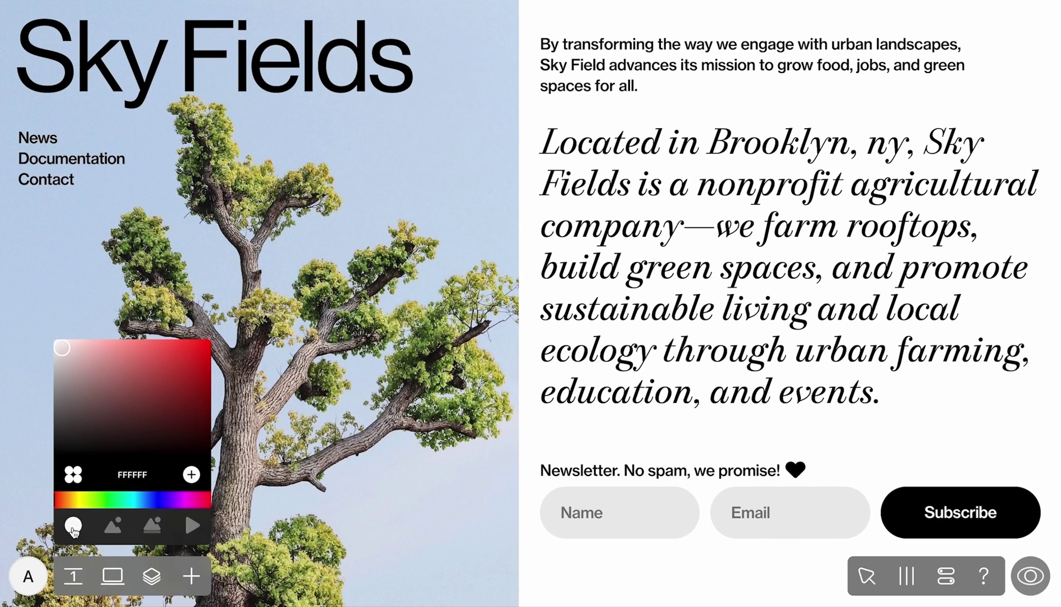
# - Save orange-red FA4F00 as a large swatch in the project palette, and set the page background colour to FAFAFA
pyautogui.click(62, 498)
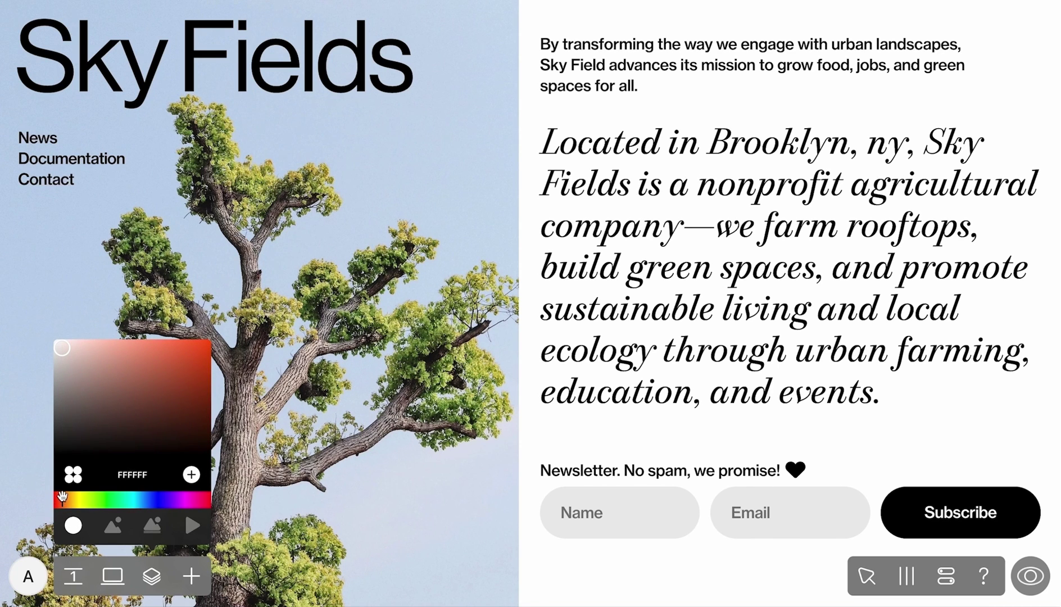
pyautogui.moveTo(68, 363); pyautogui.dragTo(222, 351)
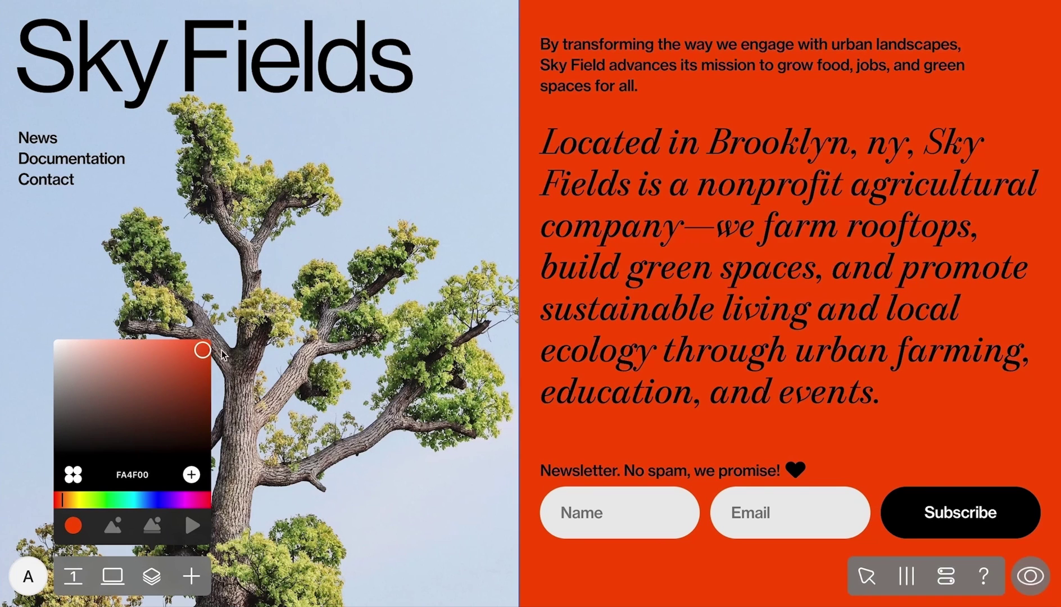
pyautogui.click(191, 474)
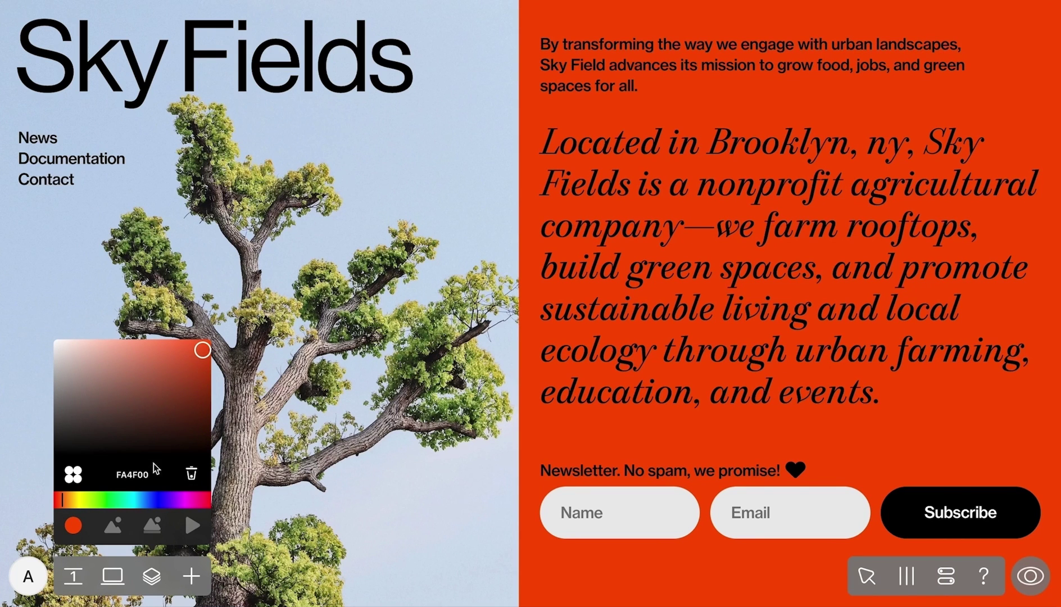
pyautogui.click(75, 475)
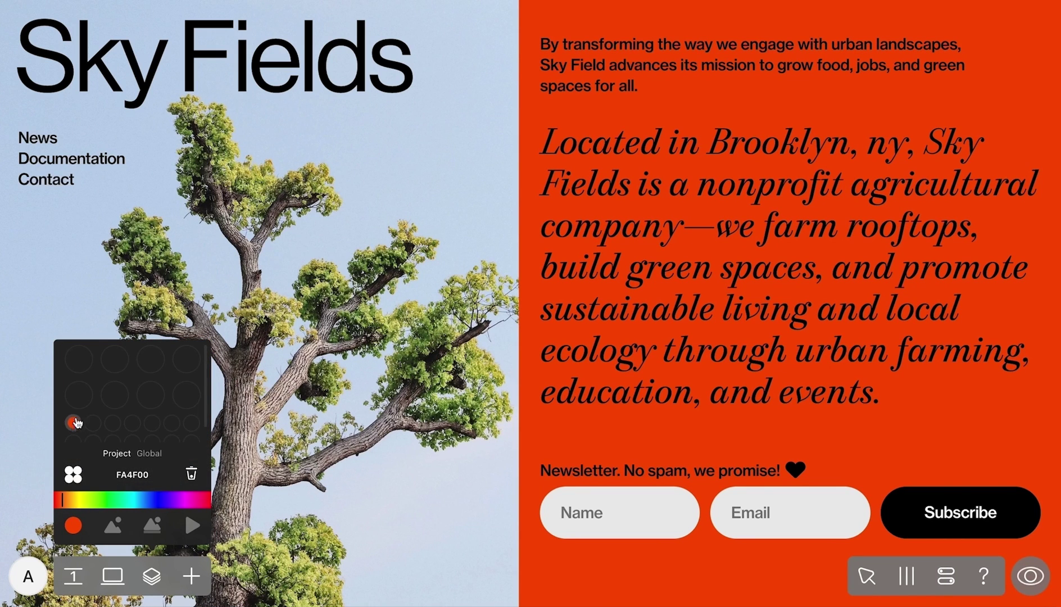
pyautogui.click(79, 359)
pyautogui.doubleClick(125, 473)
pyautogui.write('FAFAFA')
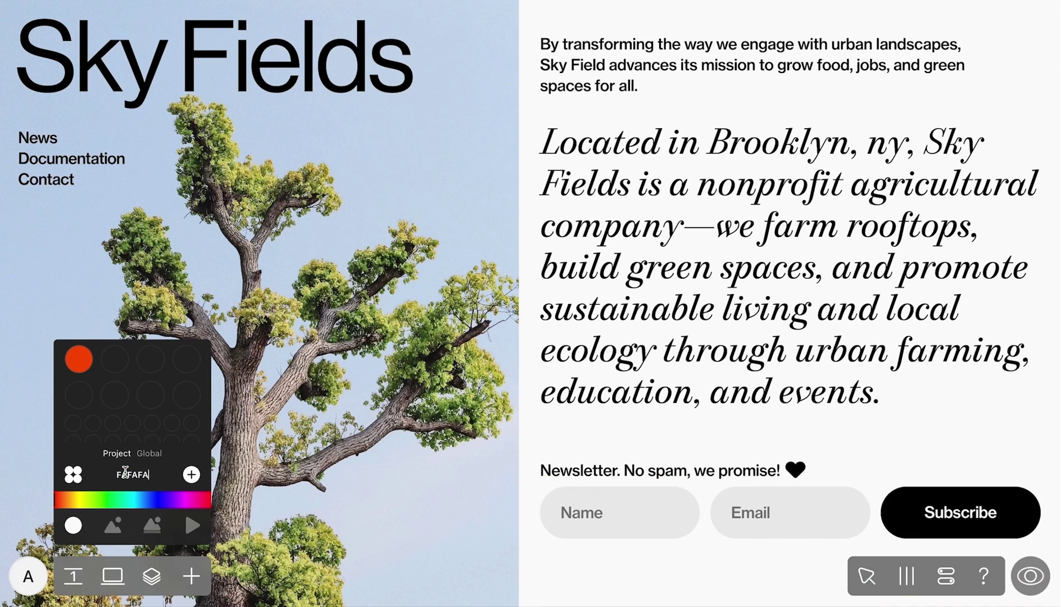
# - Try a green leaf photo from an Unsplash search for "leaf" as the page background, with its opacity slightly lowered
pyautogui.click(114, 524)
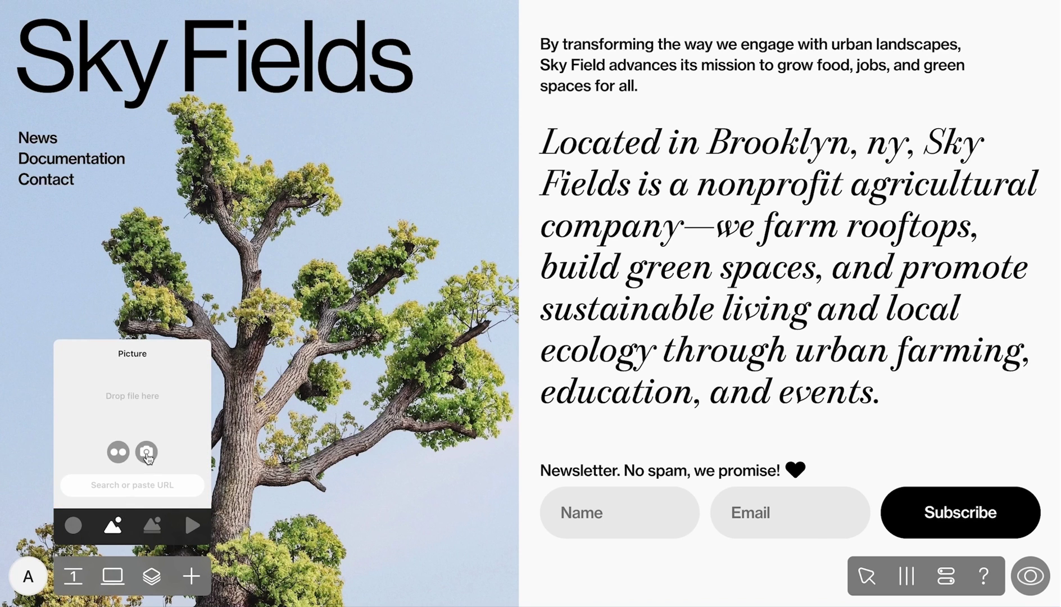
pyautogui.click(147, 454)
pyautogui.write('leaf')
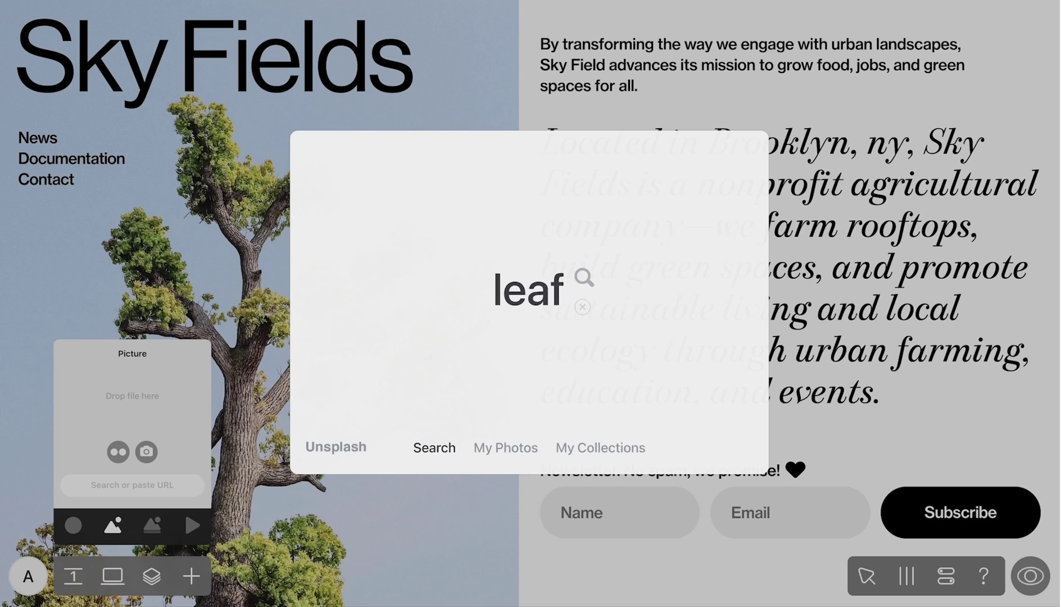
pyautogui.press('Return')
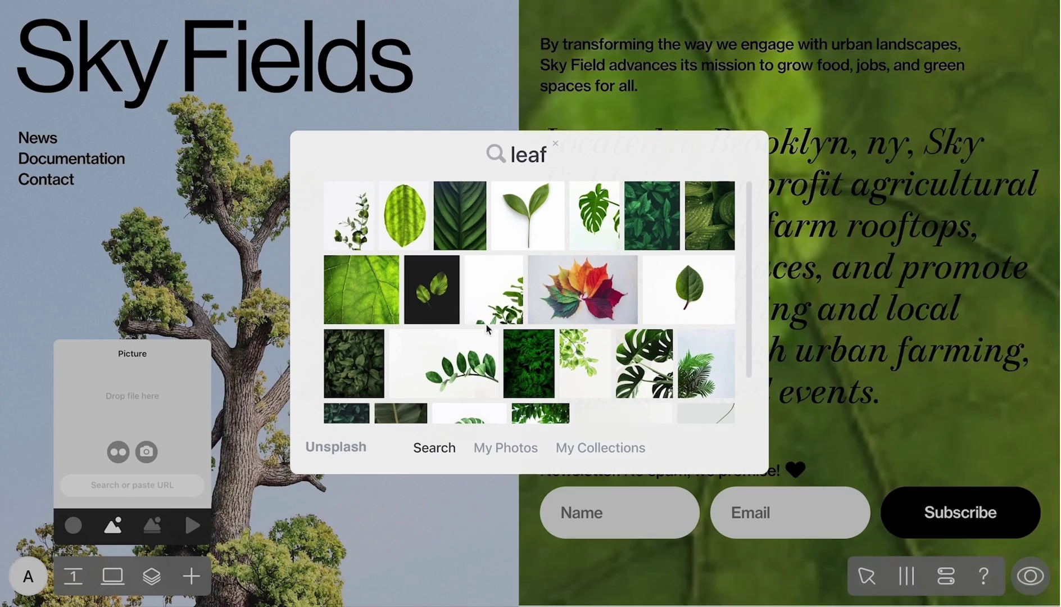
pyautogui.scroll(-5, 523, 346)
pyautogui.scroll(-1, 525, 345)
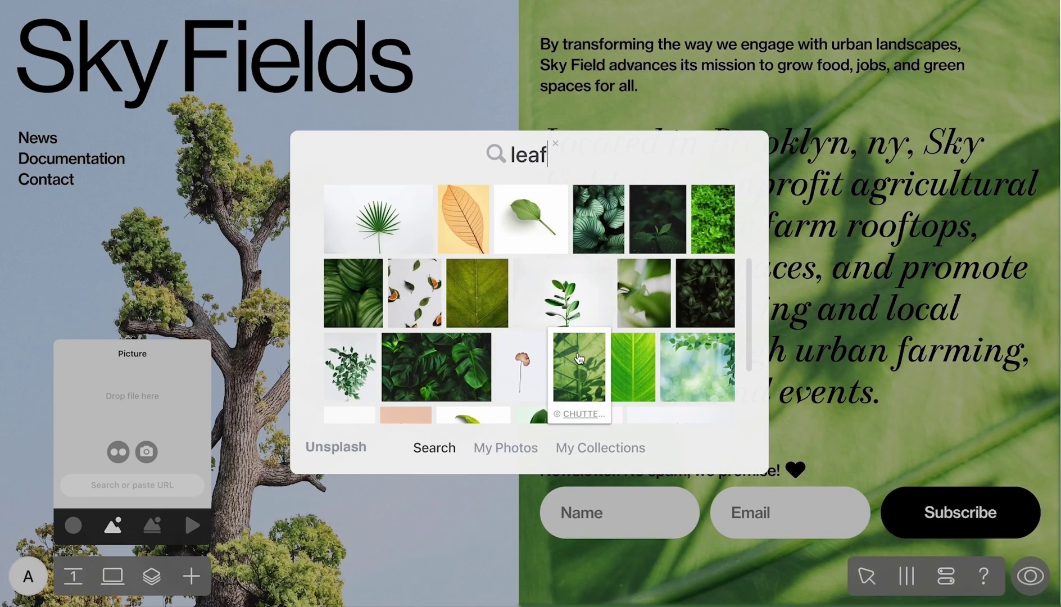
pyautogui.click(579, 358)
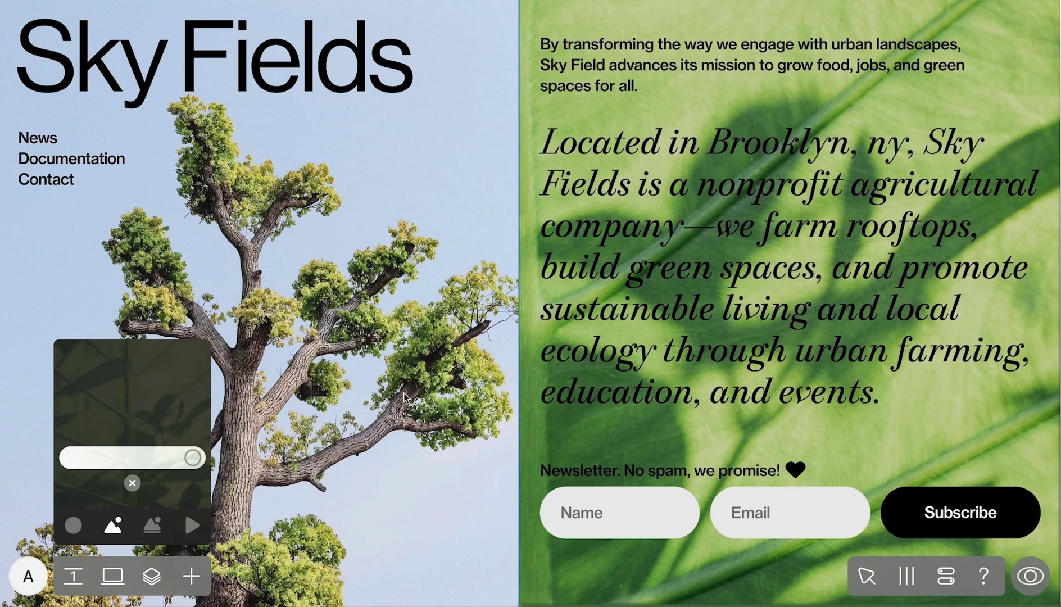
pyautogui.moveTo(195, 456)
pyautogui.moveTo(195, 456); pyautogui.dragTo(168, 456)
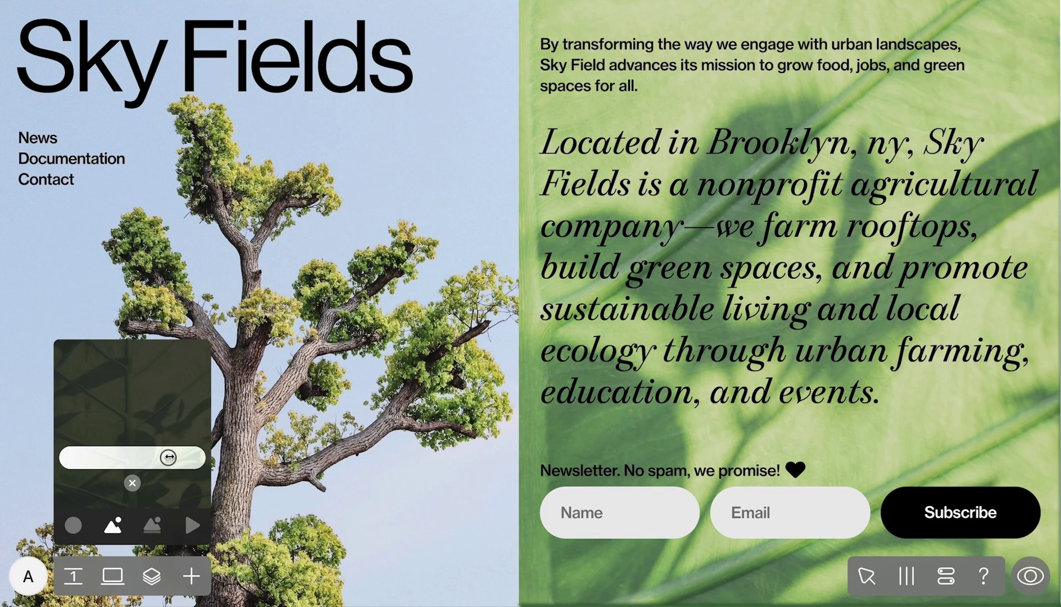
pyautogui.click(192, 524)
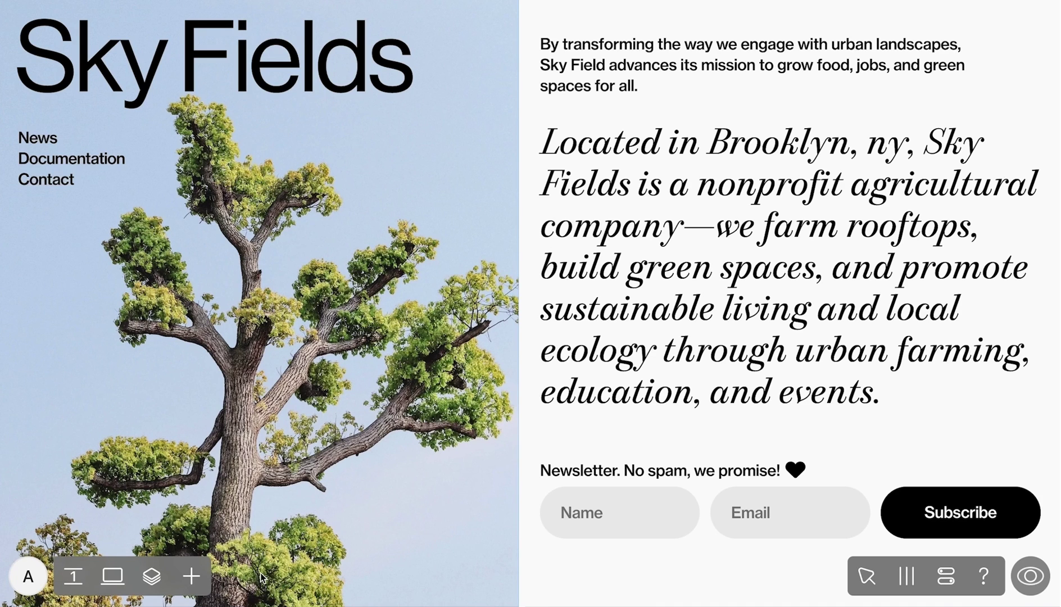
# - Duplicate the landing page as a second page
pyautogui.click(73, 578)
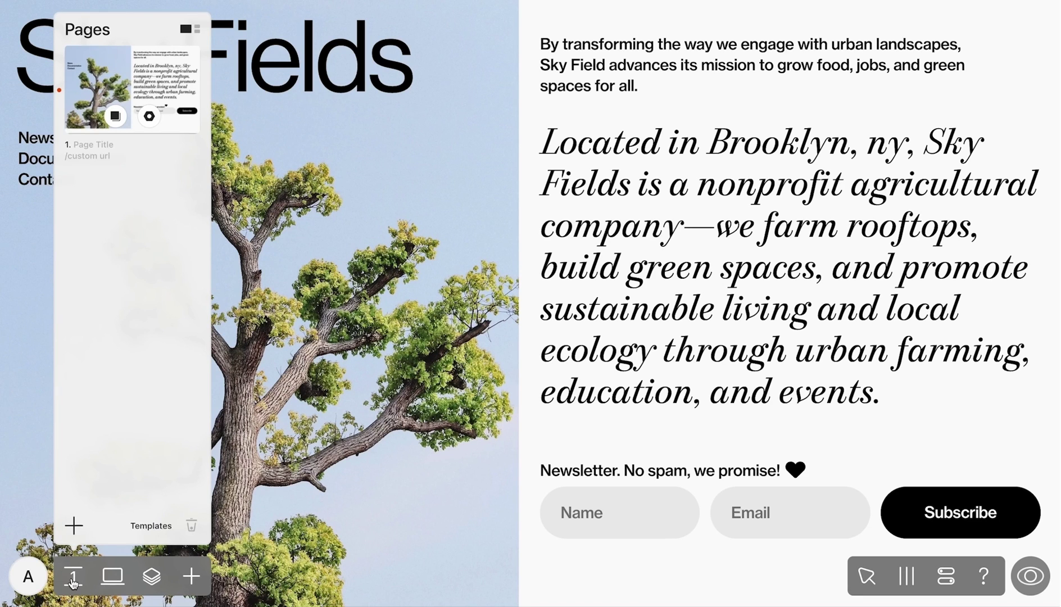
pyautogui.click(117, 115)
# - Delete the intro paragraph and the whole newsletter section from the second page, and move the large italic paragraph down
pyautogui.click(584, 51)
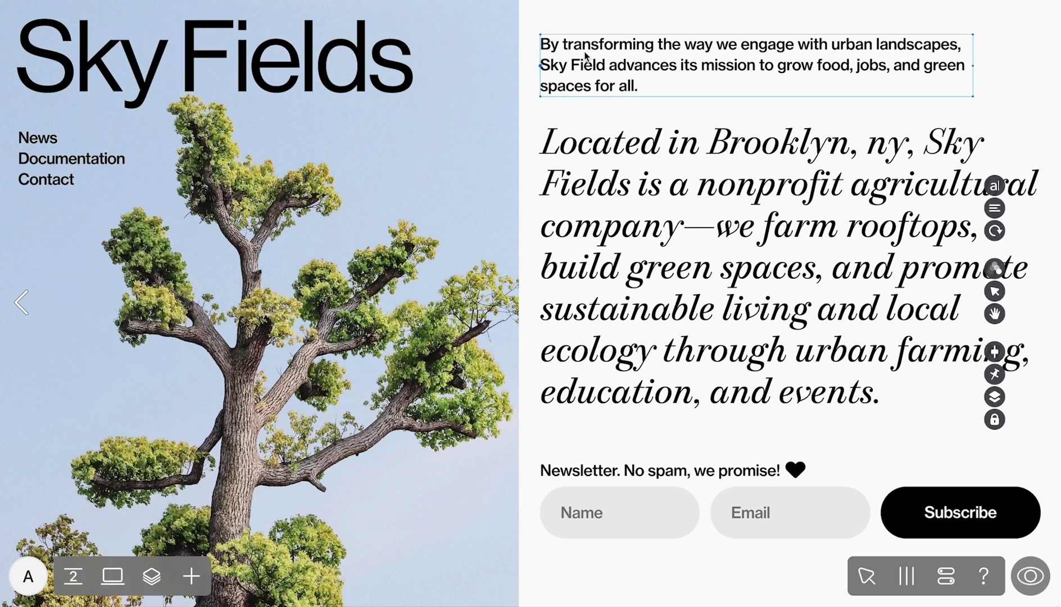
pyautogui.press('Delete')
pyautogui.click(913, 529)
pyautogui.press('Delete')
pyautogui.click(780, 288)
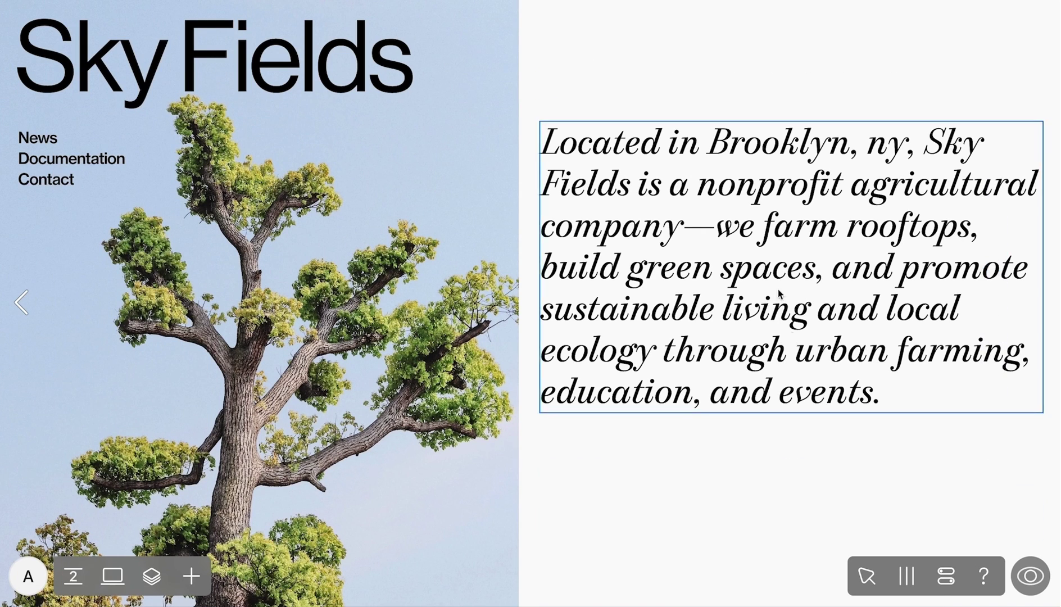
pyautogui.moveTo(780, 287); pyautogui.dragTo(803, 568)
# - Place a copy of the Sky Fields title above the content column, not shown on all pages, and change its text to News
pyautogui.moveTo(331, 90); pyautogui.dragTo(854, 87)
pyautogui.click(991, 377)
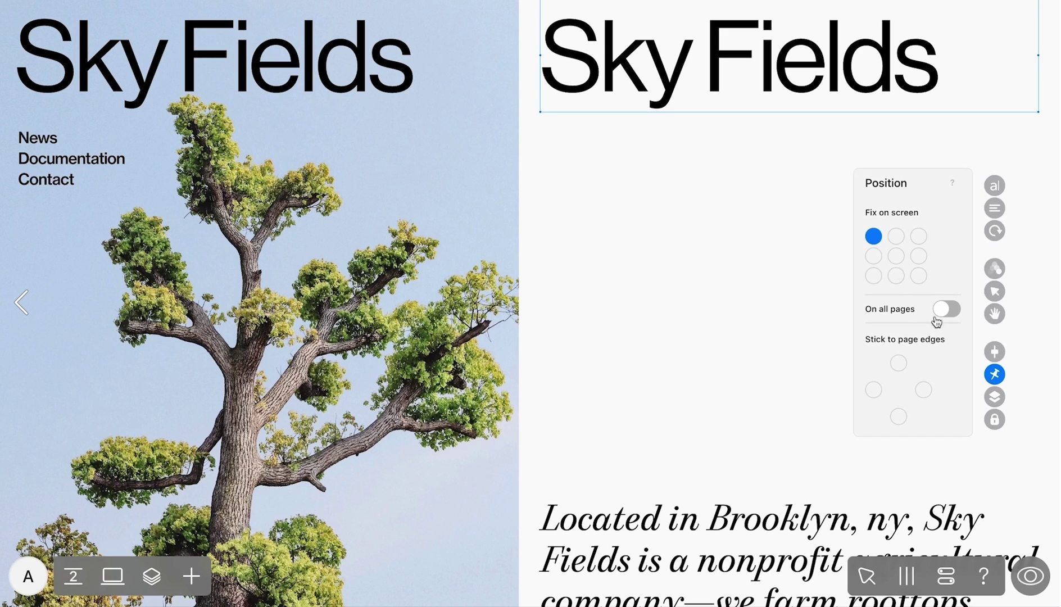
pyautogui.doubleClick(808, 60)
pyautogui.write('News')
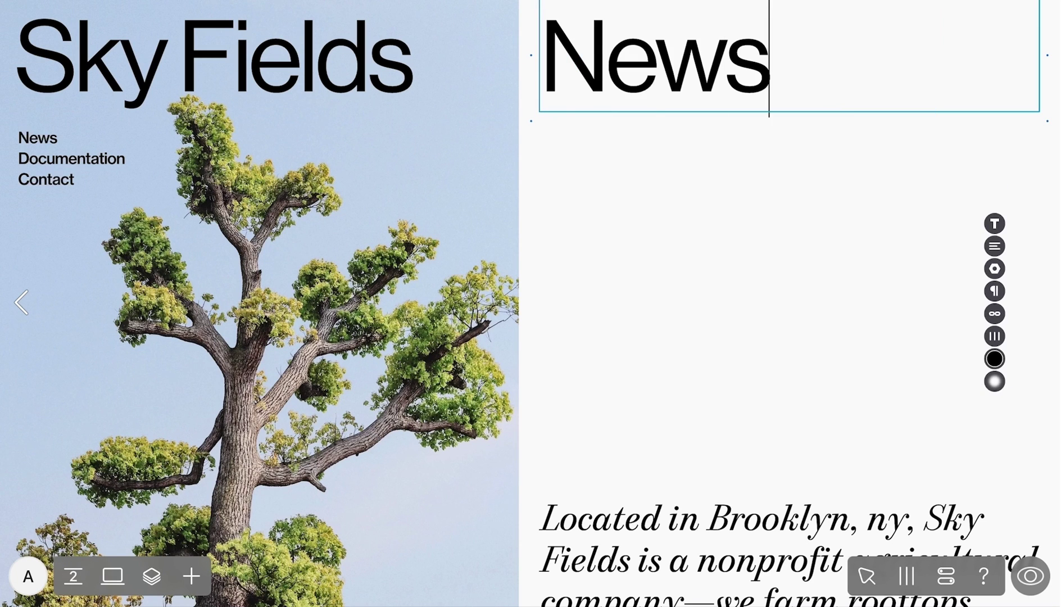
# - Replace the large italic paragraph with the copied text beginning "Sky Fields was founded on the values of promoting"
pyautogui.click(740, 477)
pyautogui.doubleClick(737, 518)
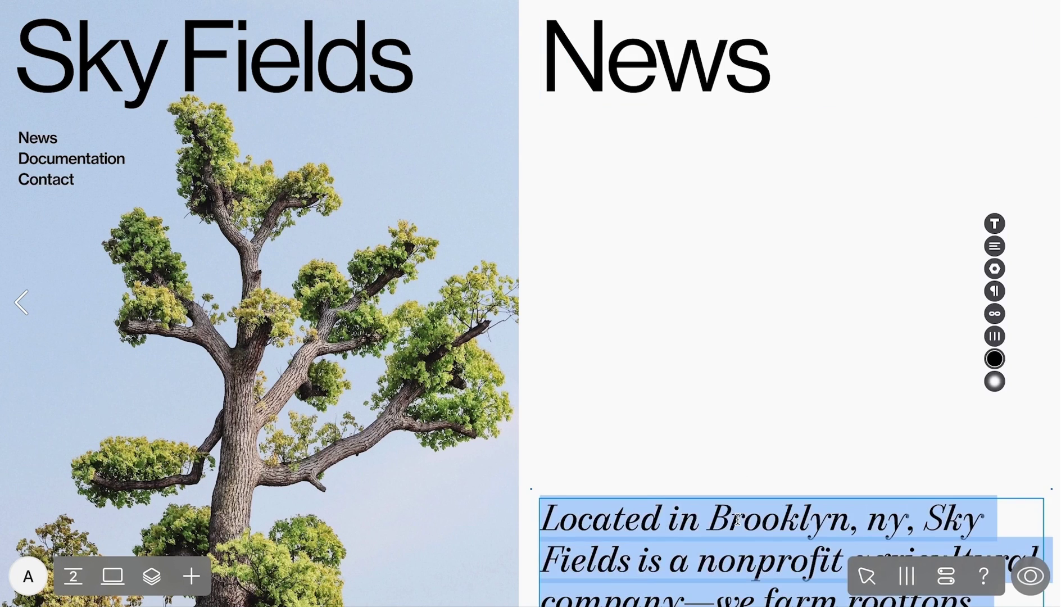
pyautogui.hotkey('ctrl', 'v')
pyautogui.click(744, 439)
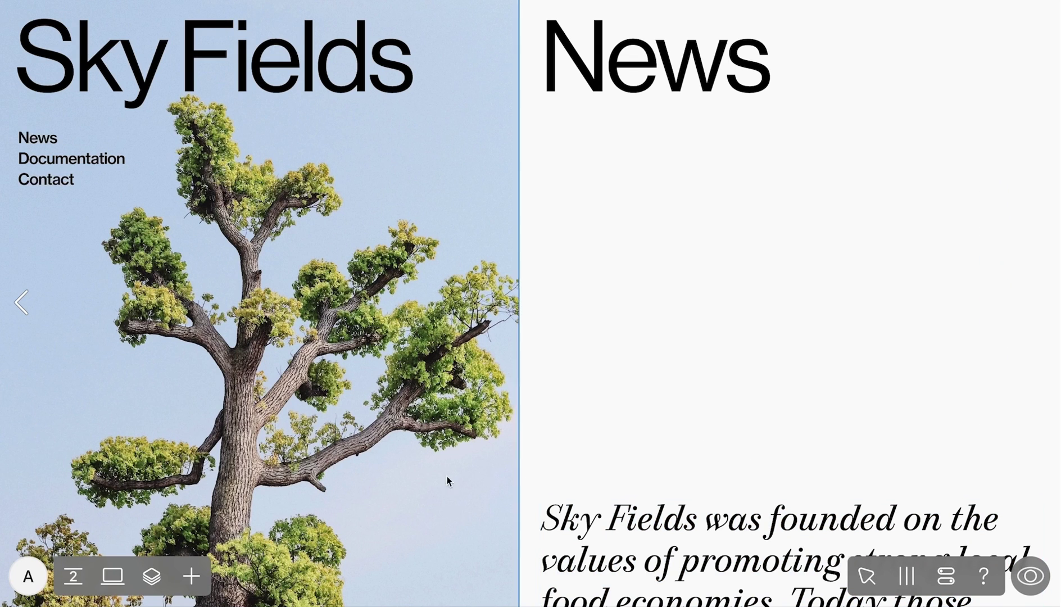
# - Add a slideshow between the News title and the italic paragraph, and load its images
pyautogui.click(191, 577)
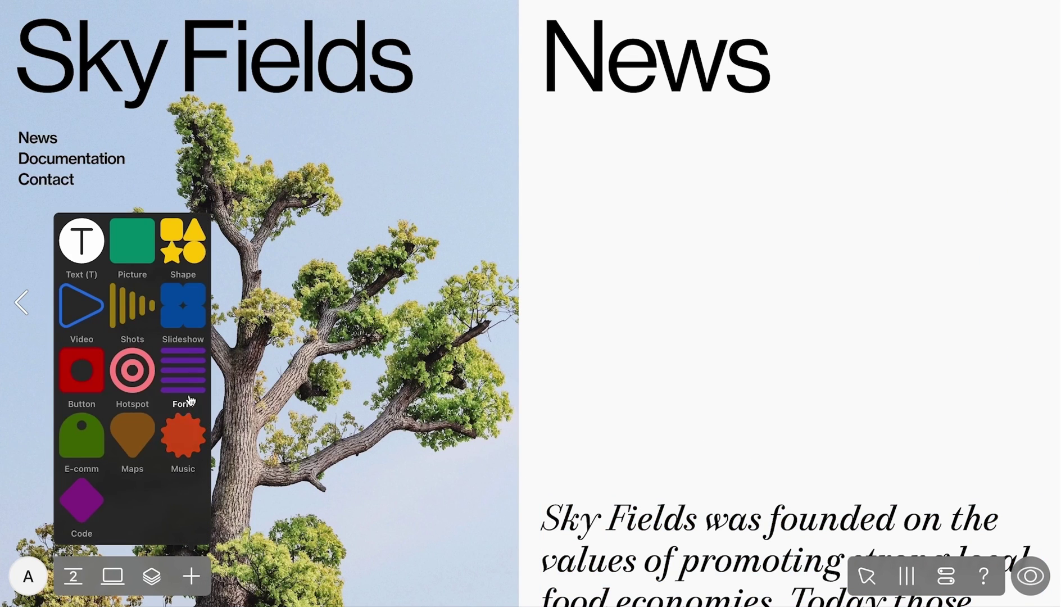
pyautogui.click(183, 317)
pyautogui.moveTo(610, 302); pyautogui.dragTo(872, 293)
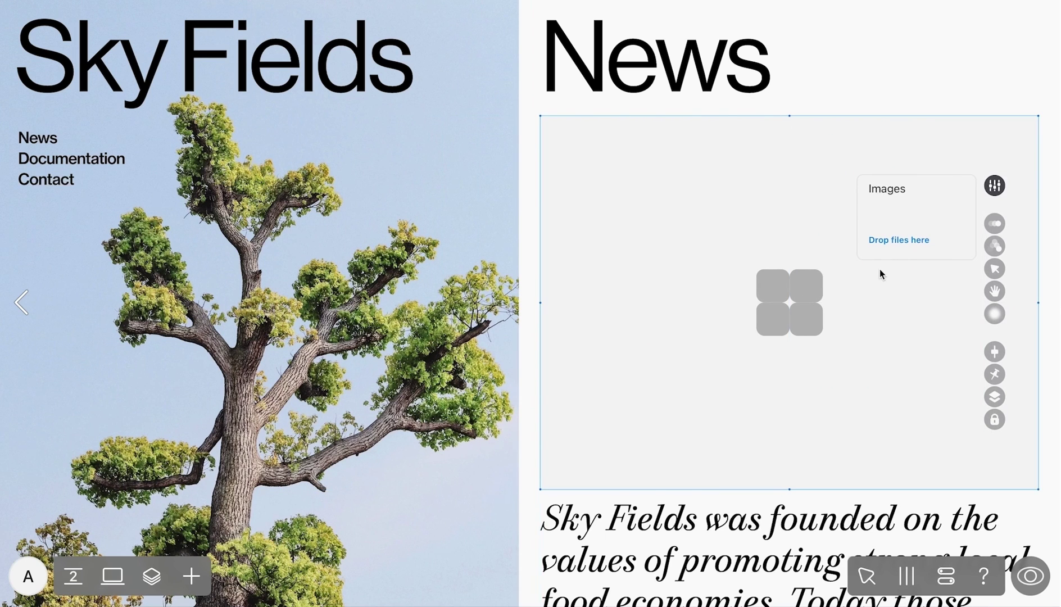
pyautogui.click(887, 240)
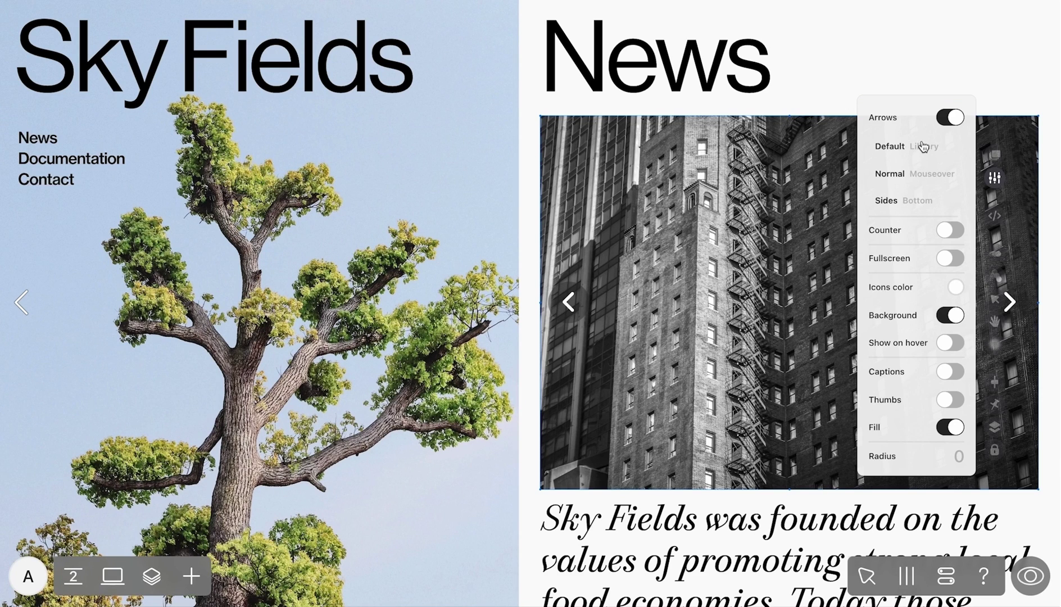
# - Change the slideshow's left and right arrows to the bold long-shaft arrows from the icon library
pyautogui.click(922, 146)
pyautogui.click(916, 172)
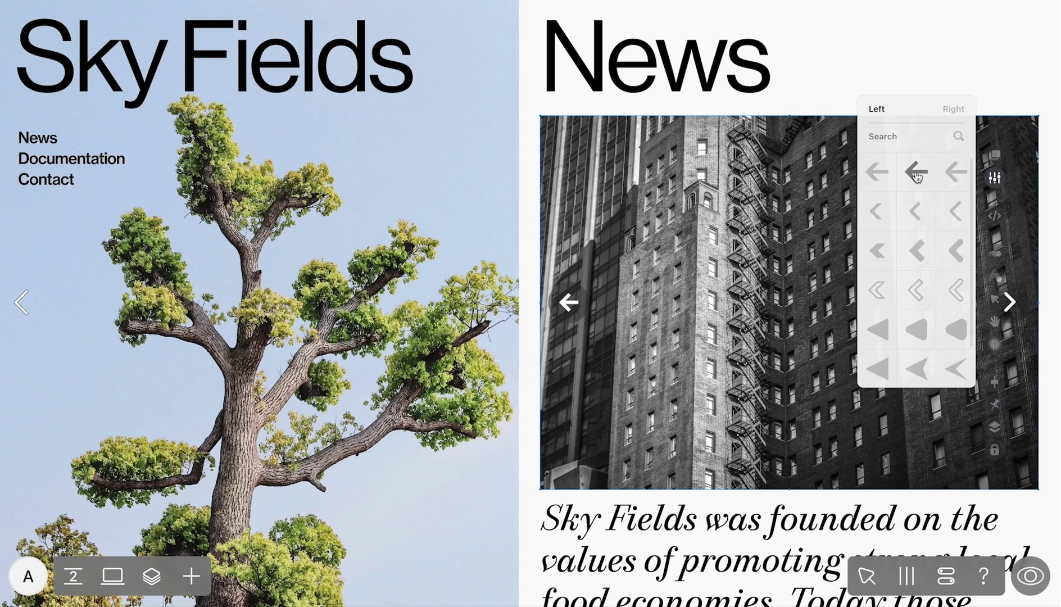
pyautogui.click(949, 113)
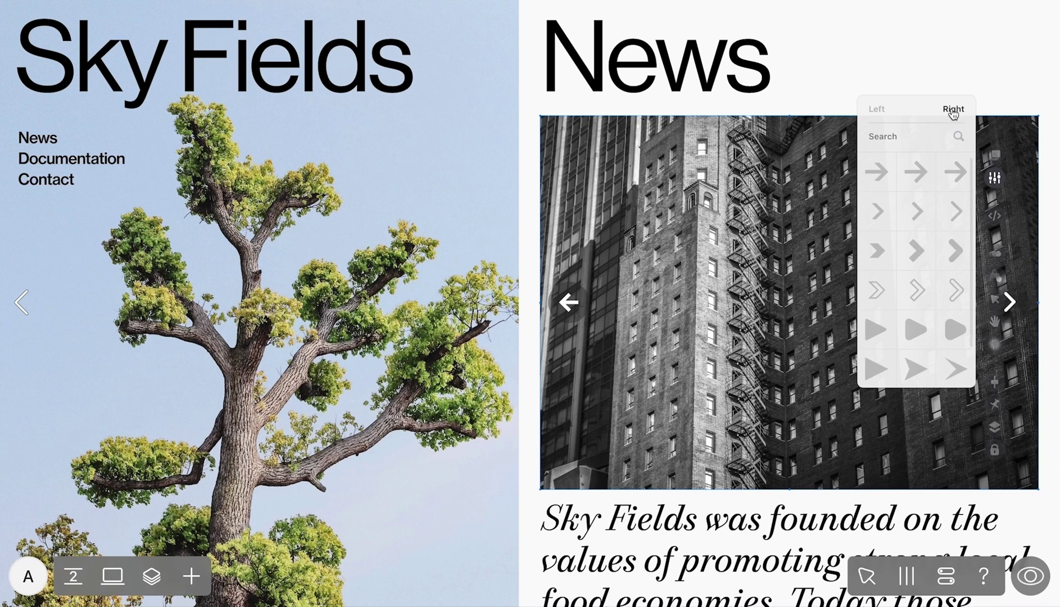
pyautogui.click(923, 177)
# - Switch the slideshow's transition to Crossfade with a duration of 0
pyautogui.click(995, 255)
pyautogui.click(958, 239)
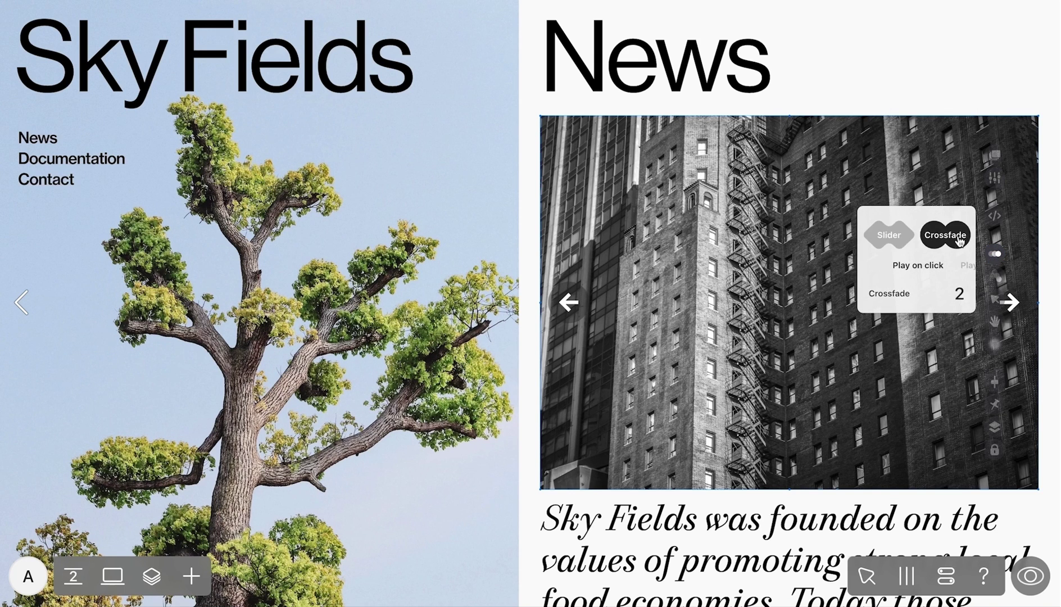
pyautogui.moveTo(959, 292); pyautogui.dragTo(963, 378)
# - Show the guides, align the News title to the column edge, lower the slideshow's upper edge, and hide the guides
pyautogui.press('h')
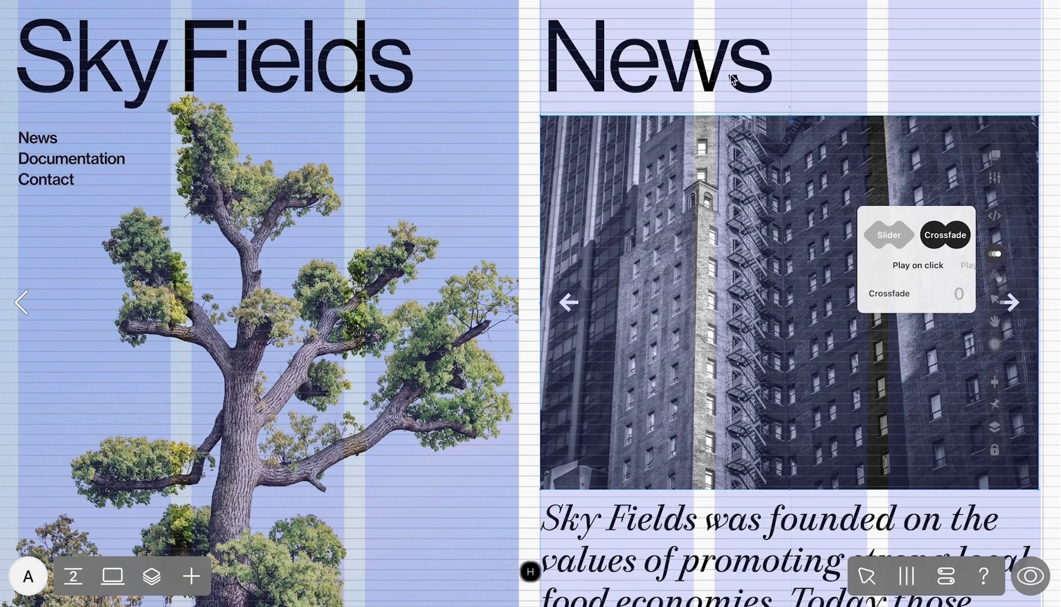
pyautogui.moveTo(788, 117); pyautogui.dragTo(788, 133)
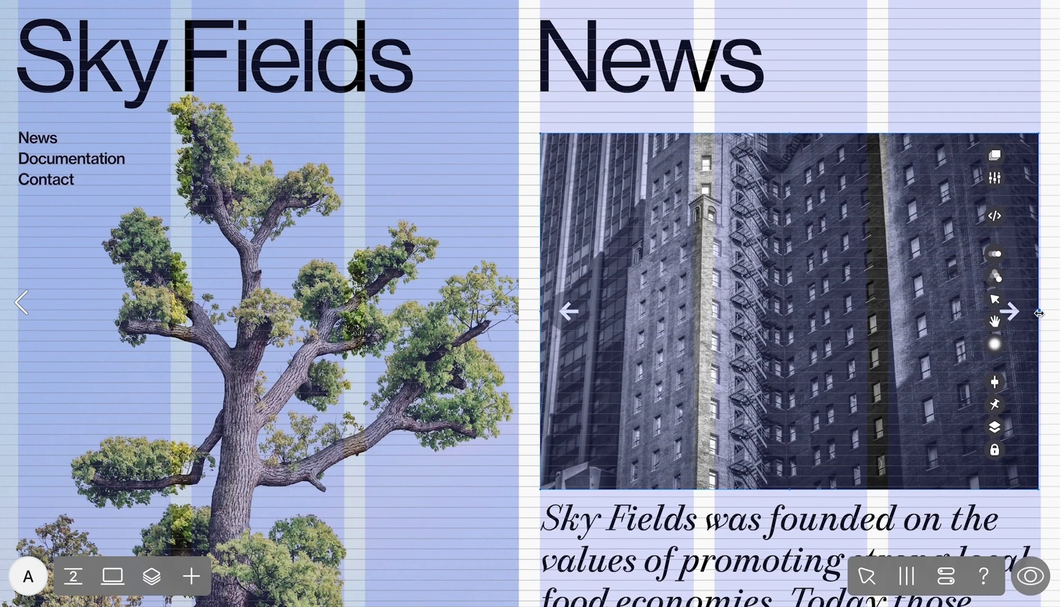
pyautogui.press('h')
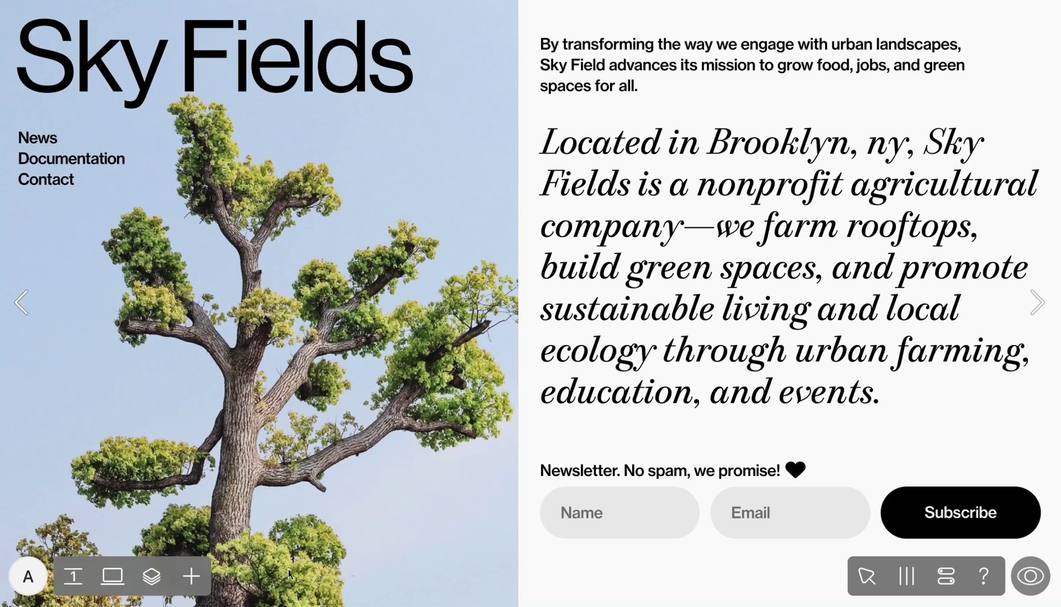
# - Add a 320 px mobile layout to the project
pyautogui.click(113, 577)
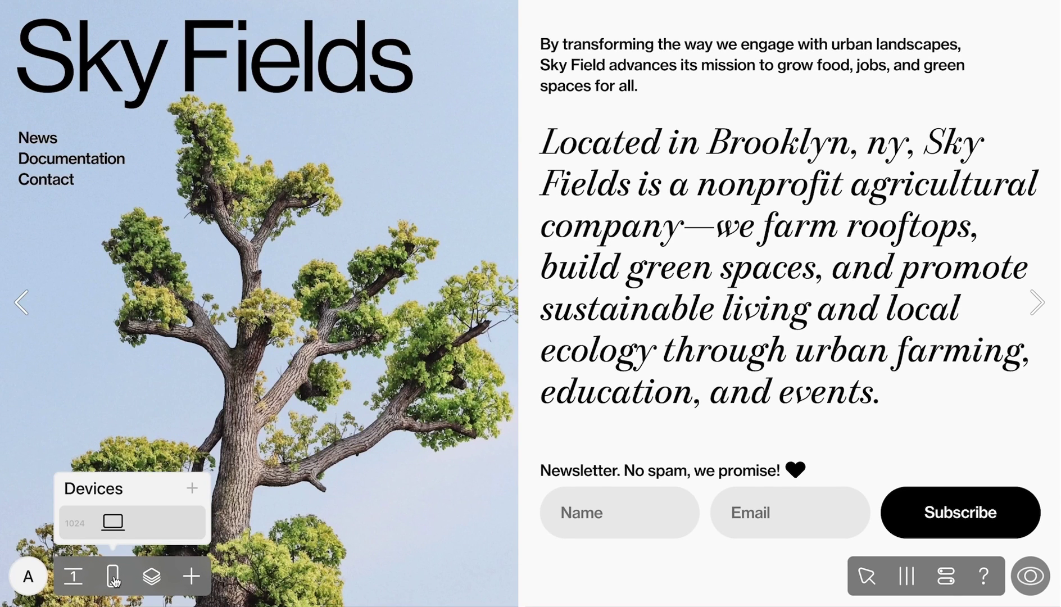
pyautogui.click(191, 489)
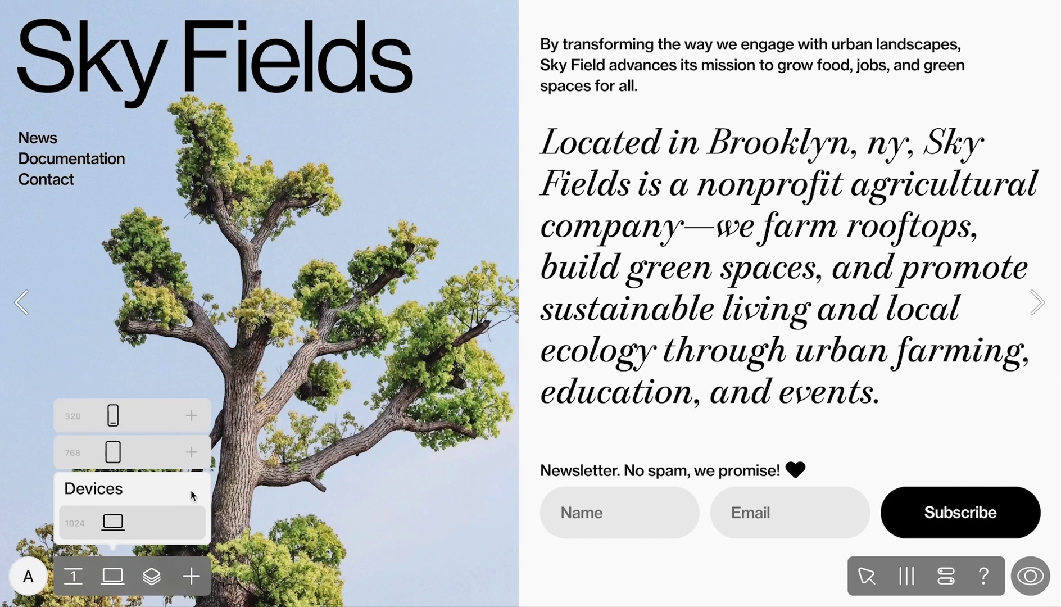
pyautogui.click(191, 417)
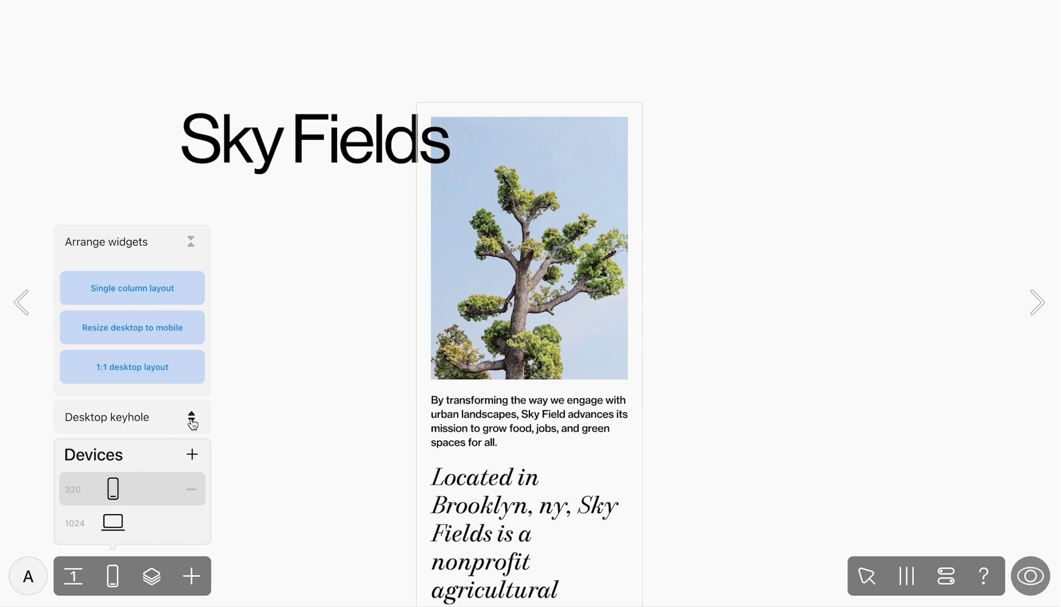
# - Fit the tree image to the full width at the head of the mobile page and shift the tree lower within its crop
pyautogui.click(488, 286)
pyautogui.moveTo(488, 286); pyautogui.dragTo(474, 275)
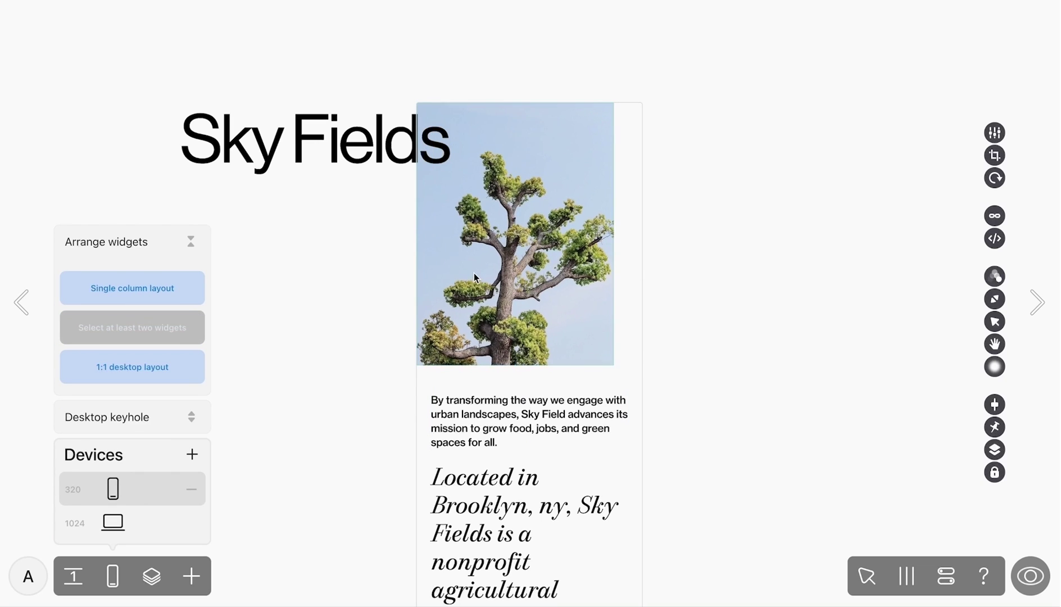
pyautogui.moveTo(613, 366); pyautogui.dragTo(642, 402)
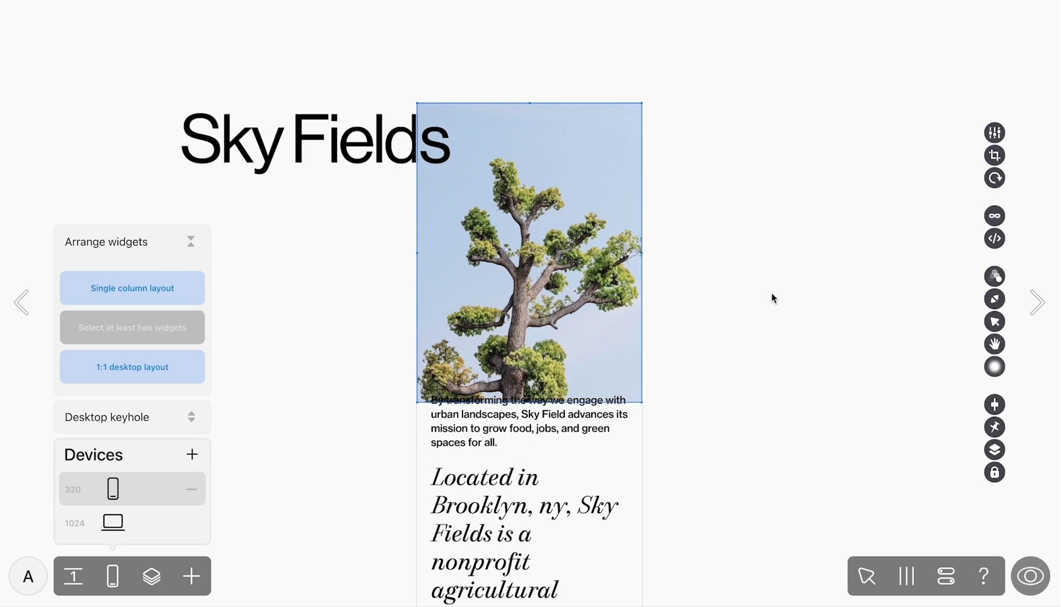
pyautogui.click(995, 155)
pyautogui.moveTo(600, 235); pyautogui.dragTo(609, 292)
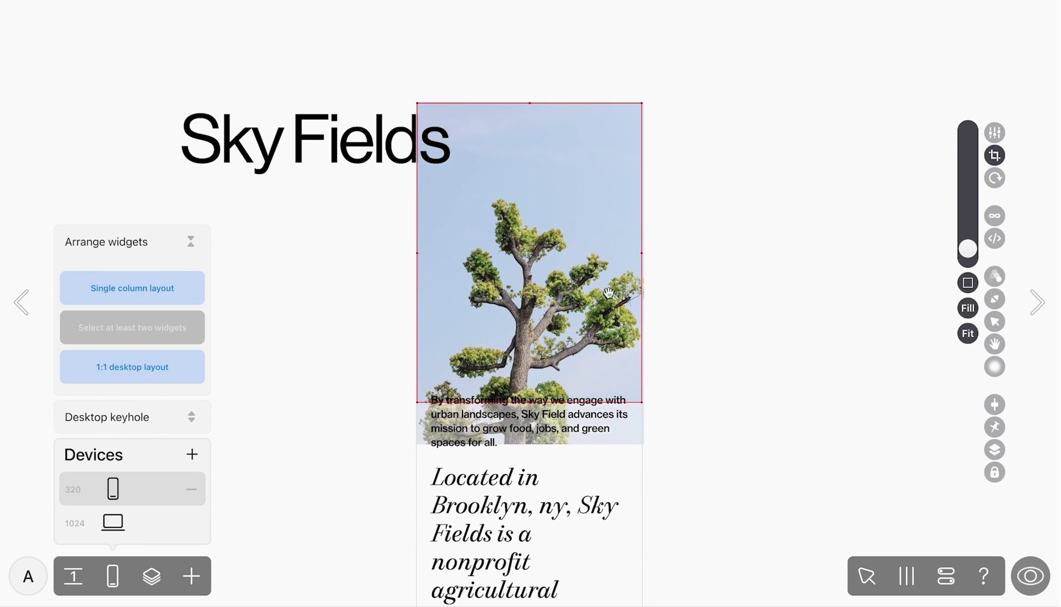
# - Move the Sky Fields title onto the tree image on the mobile page and set its font size to 78
pyautogui.click(320, 162)
pyautogui.moveTo(320, 161); pyautogui.dragTo(562, 171)
pyautogui.doubleClick(579, 148)
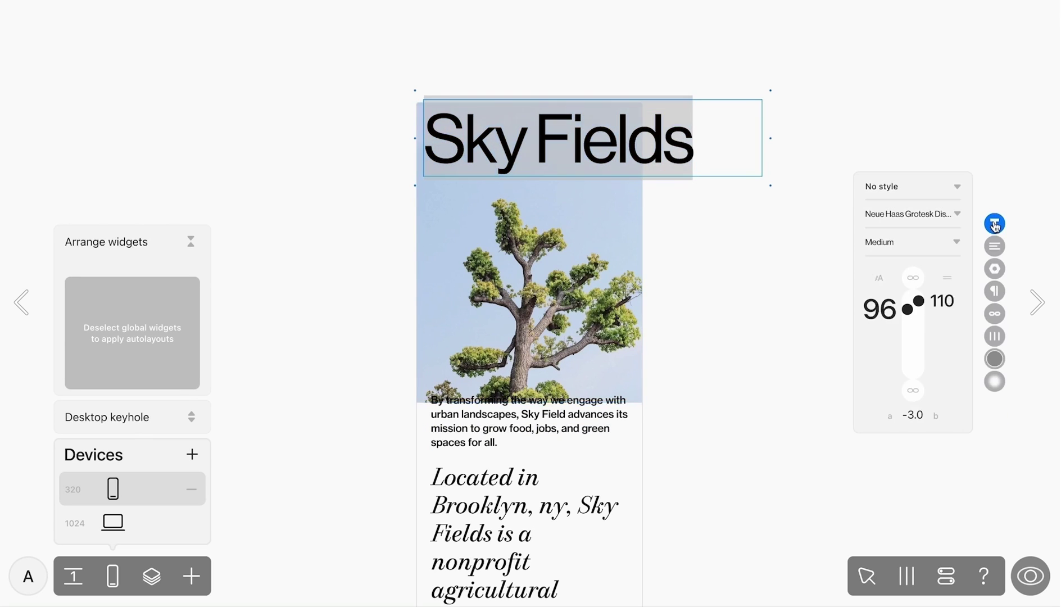
pyautogui.moveTo(880, 306); pyautogui.dragTo(885, 345)
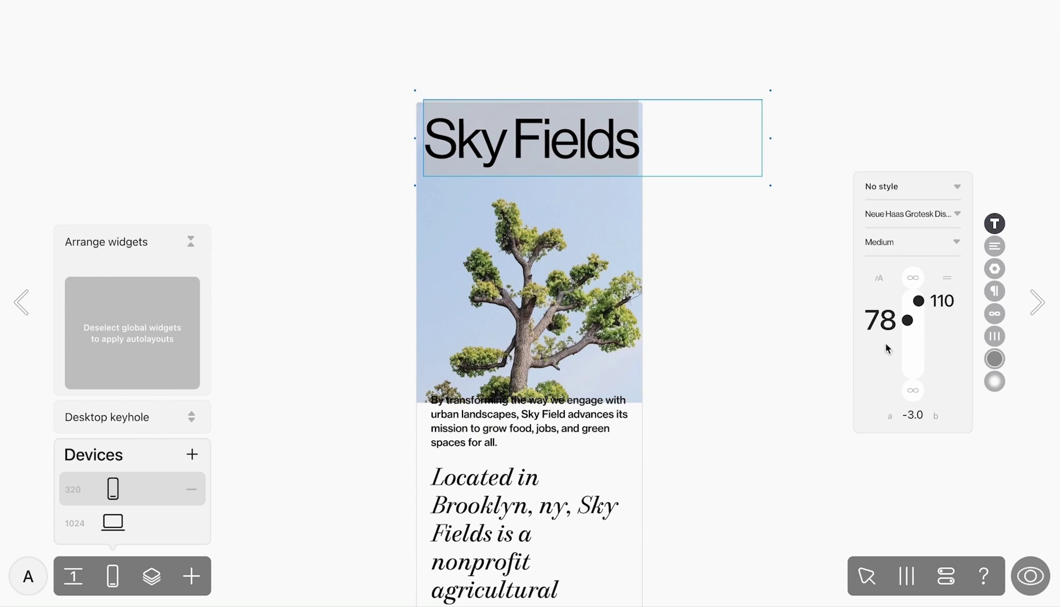
pyautogui.press('Escape')
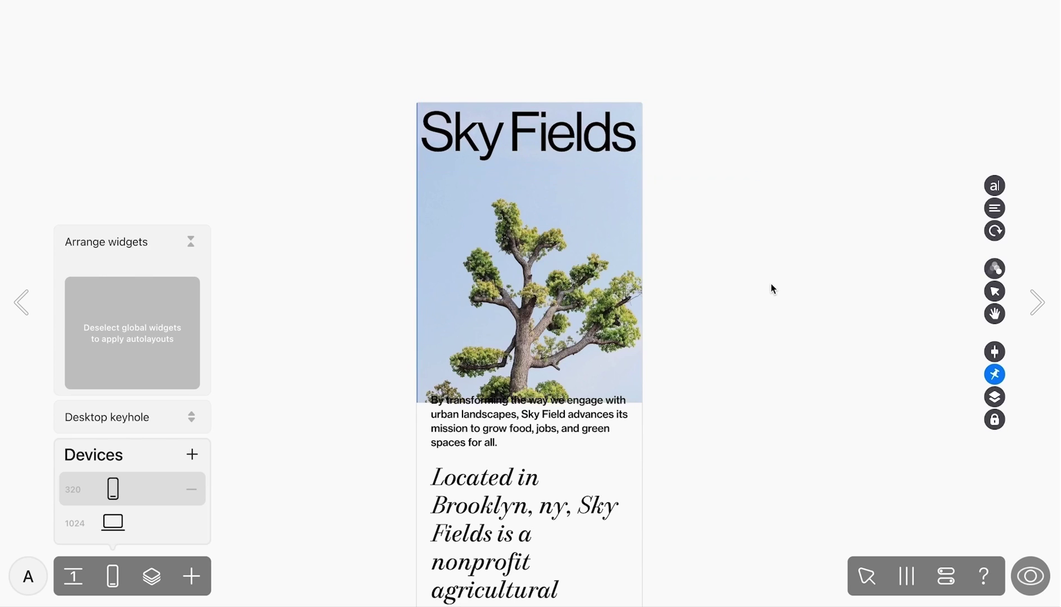
# - Place the short intro paragraph directly below the mobile title, set its font size to 12, and tighten its line spacing
pyautogui.click(545, 420)
pyautogui.moveTo(526, 421); pyautogui.dragTo(516, 188)
pyautogui.doubleClick(515, 189)
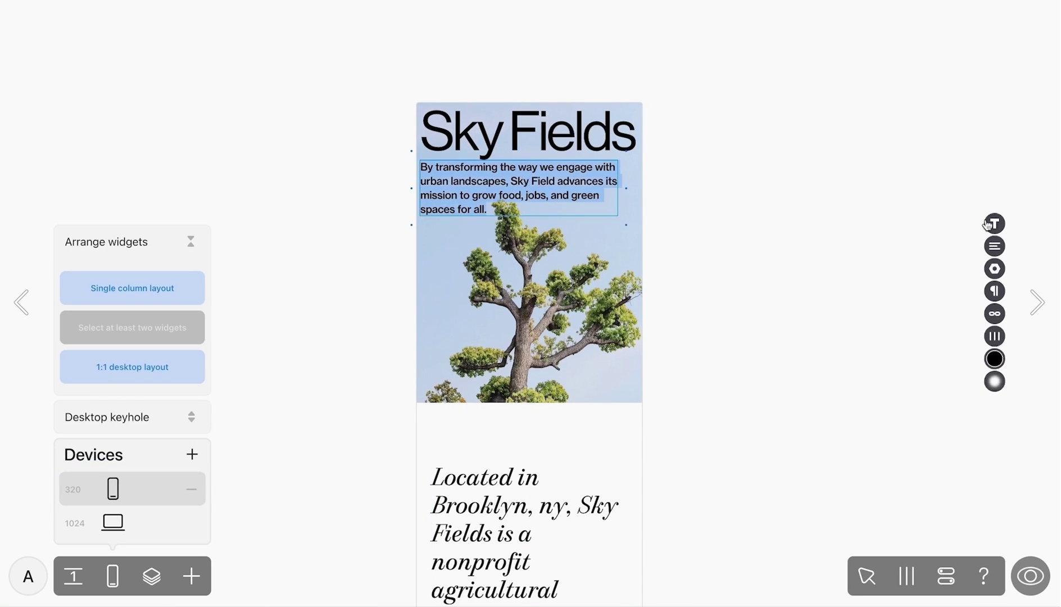
pyautogui.click(994, 223)
pyautogui.scroll(-5, 878, 357)
pyautogui.scroll(2, 878, 358)
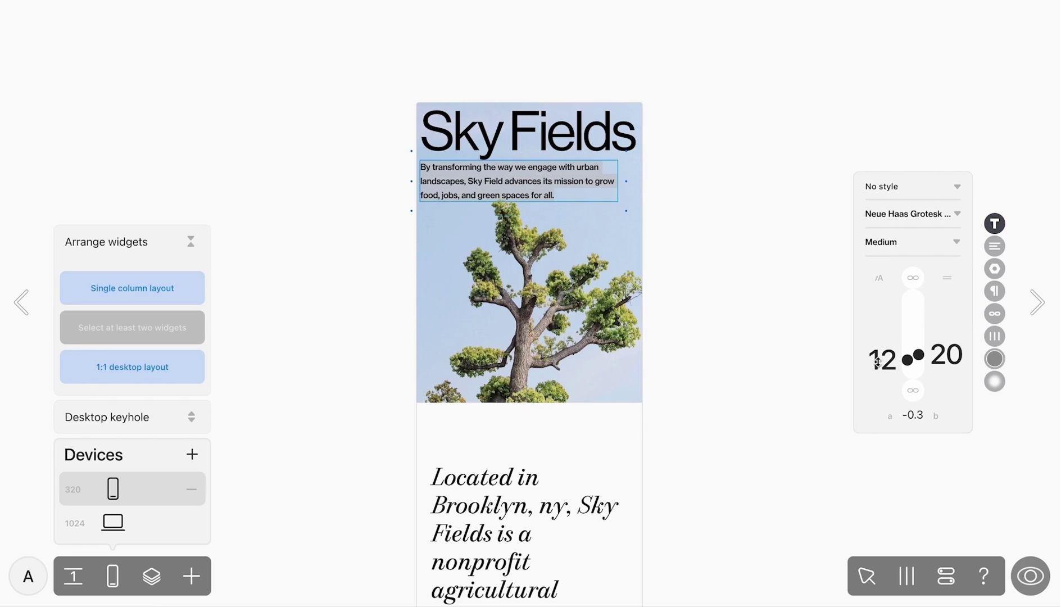
pyautogui.scroll(-5, 949, 353)
pyautogui.press('Escape')
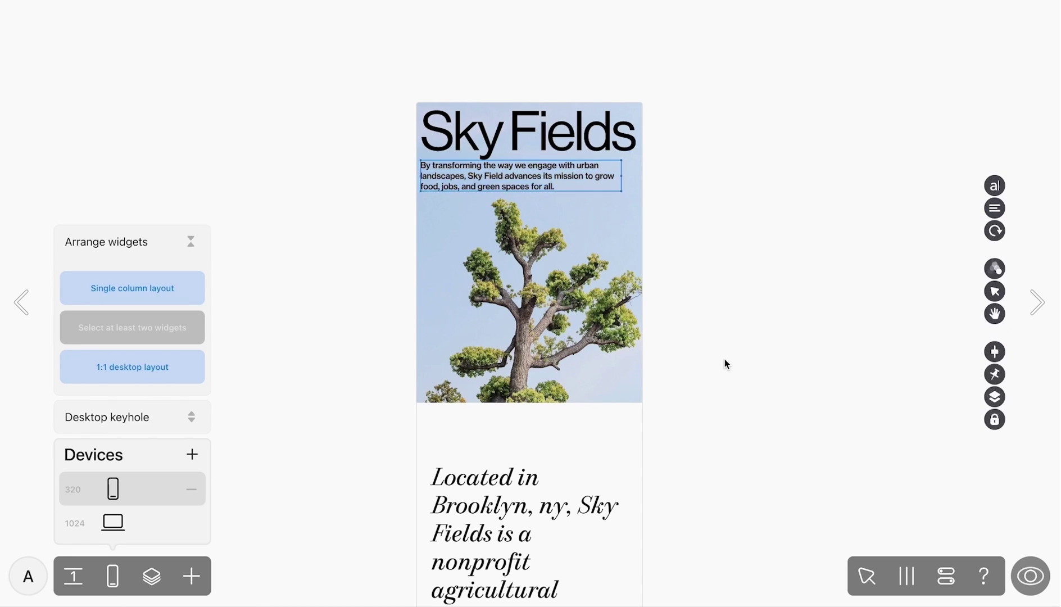
# - Move the italic paragraph just below the mobile image, reduce its text size and line spacing, and widen its text box slightly
pyautogui.moveTo(578, 467); pyautogui.dragTo(482, 455)
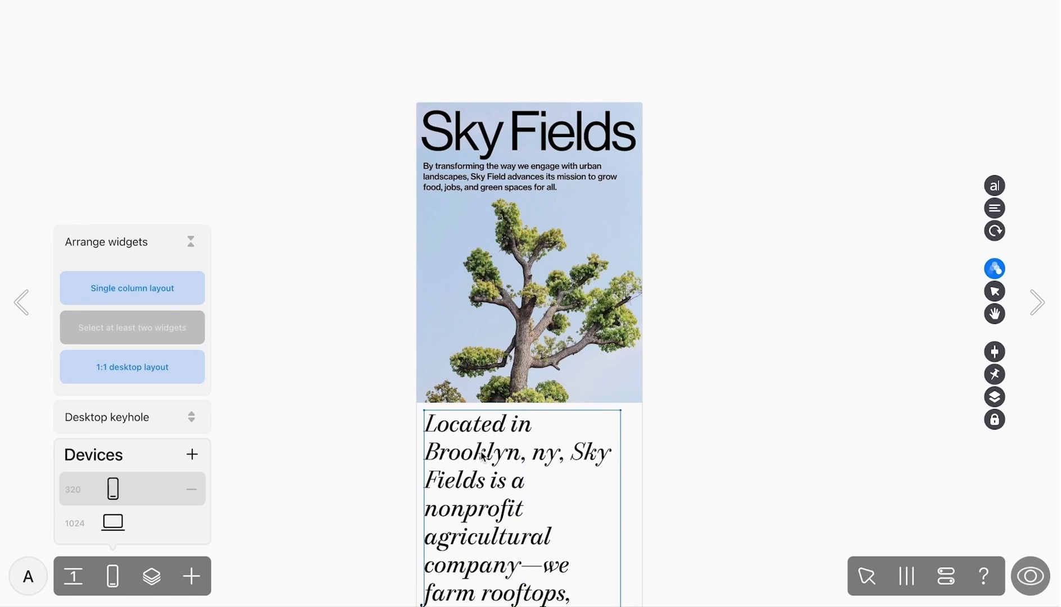
pyautogui.doubleClick(482, 455)
pyautogui.hotkey('ctrl', 'a')
pyautogui.click(994, 223)
pyautogui.moveTo(955, 331); pyautogui.dragTo(957, 354)
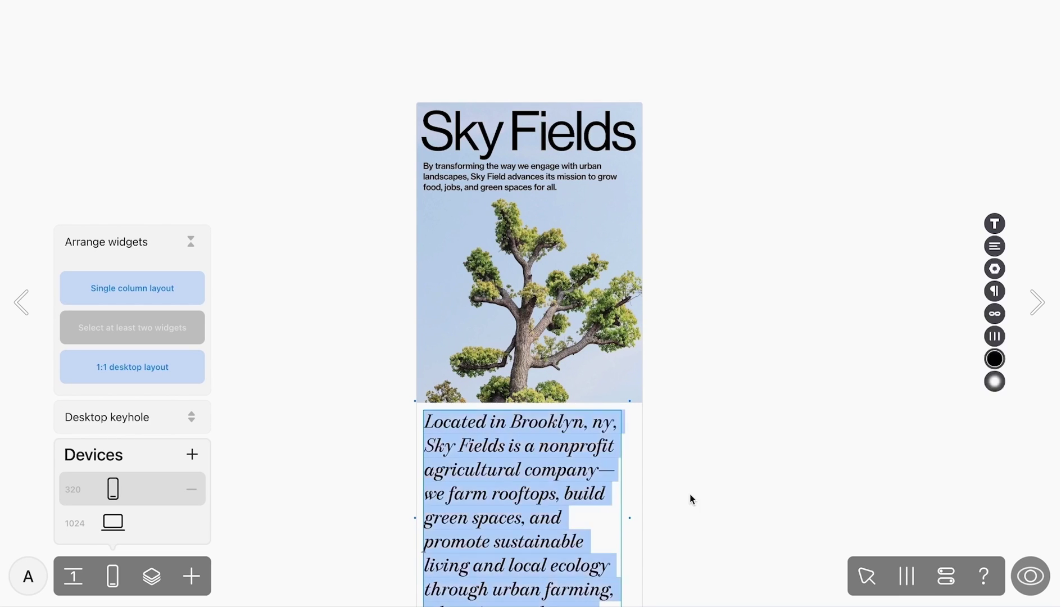
pyautogui.moveTo(623, 517); pyautogui.dragTo(632, 518)
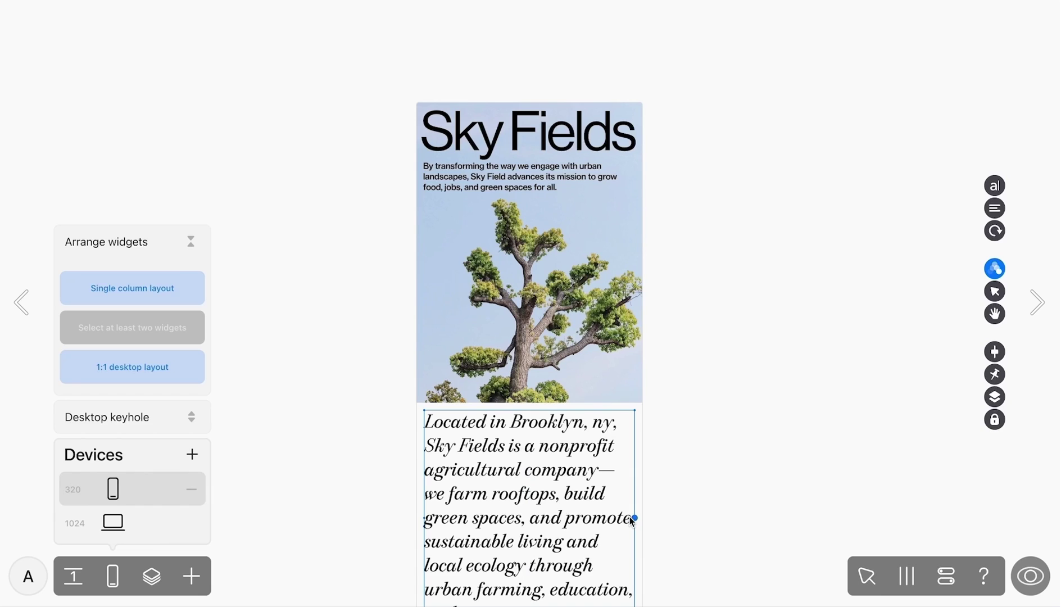
pyautogui.click(719, 486)
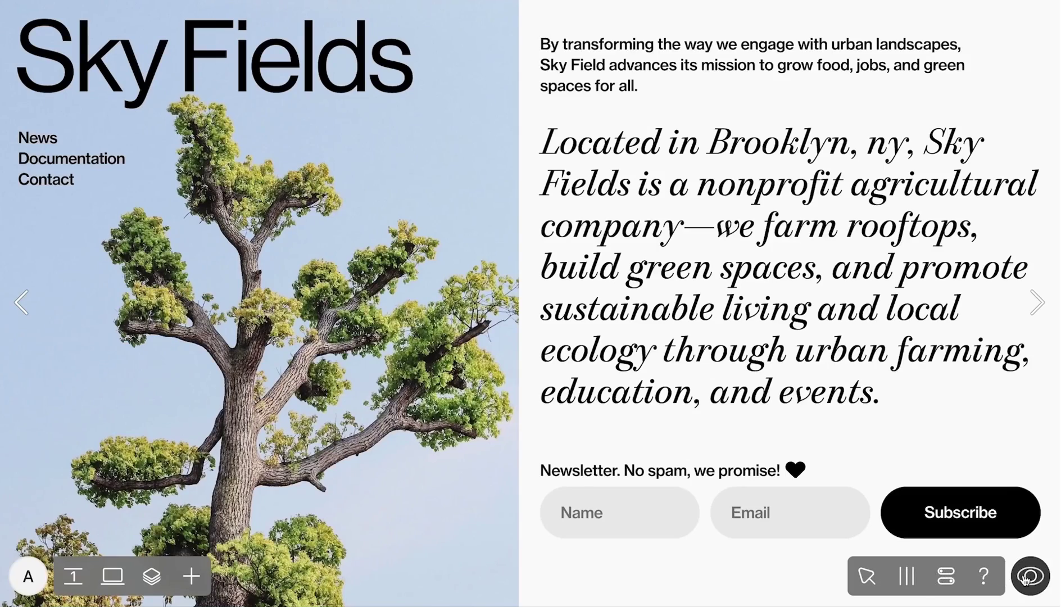
# - Preview the project and turn off the project menu, share button and page counter for the desktop view
pyautogui.click(1028, 577)
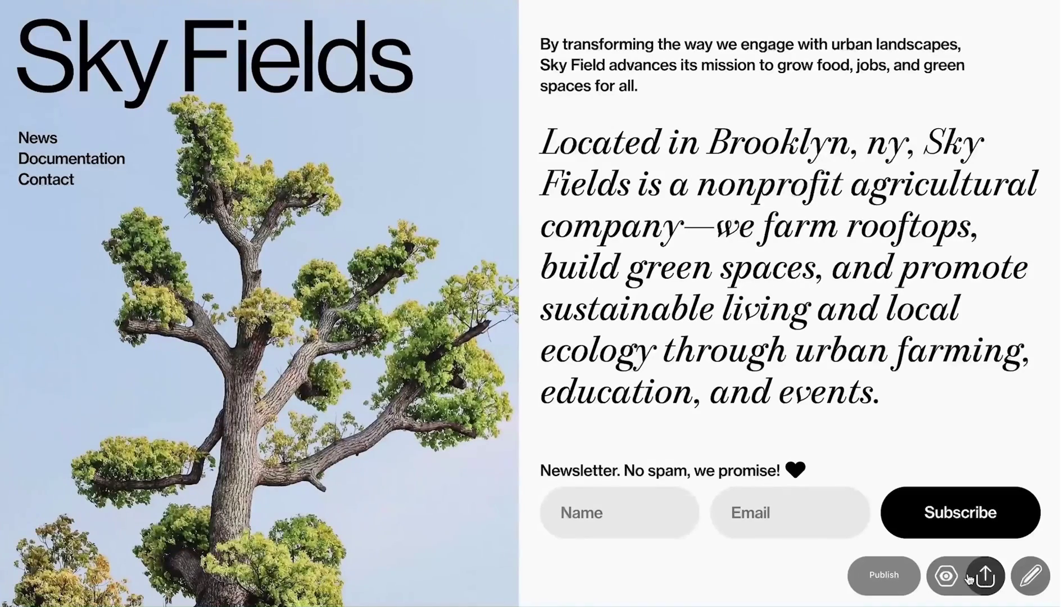
pyautogui.click(943, 578)
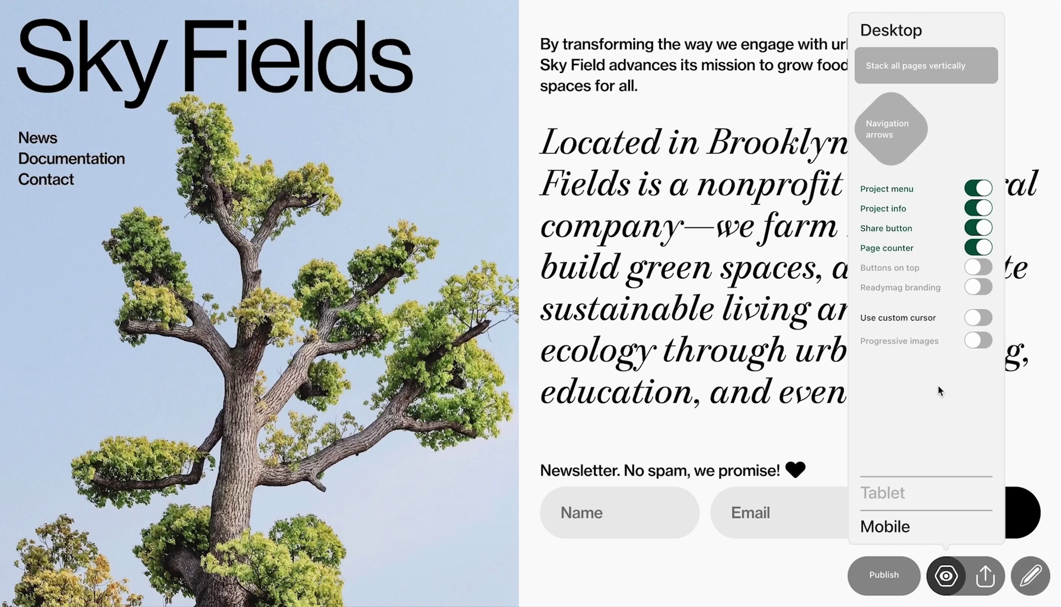
pyautogui.click(980, 191)
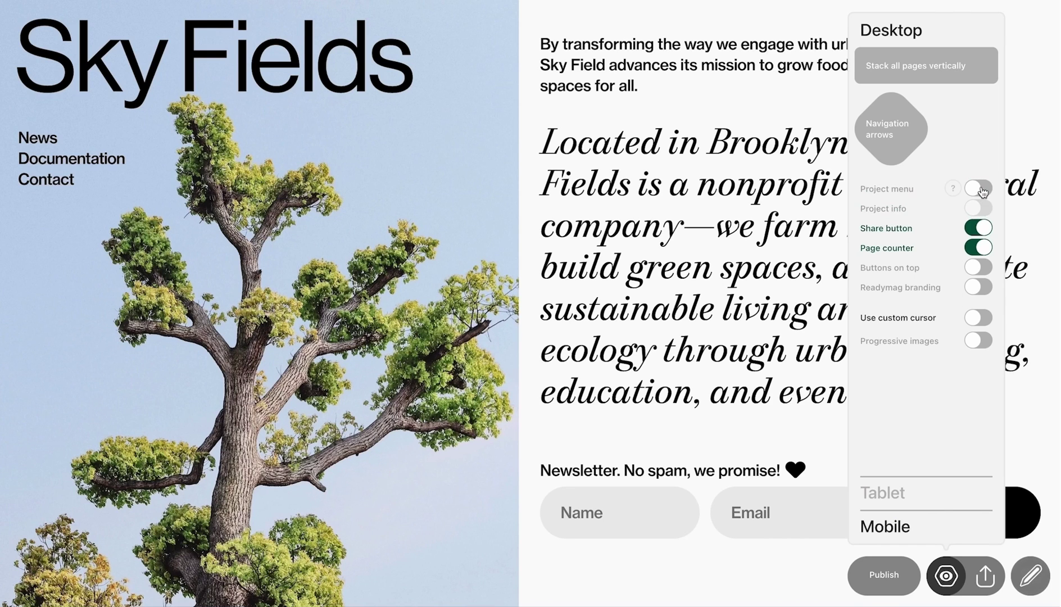
pyautogui.click(981, 230)
pyautogui.click(981, 248)
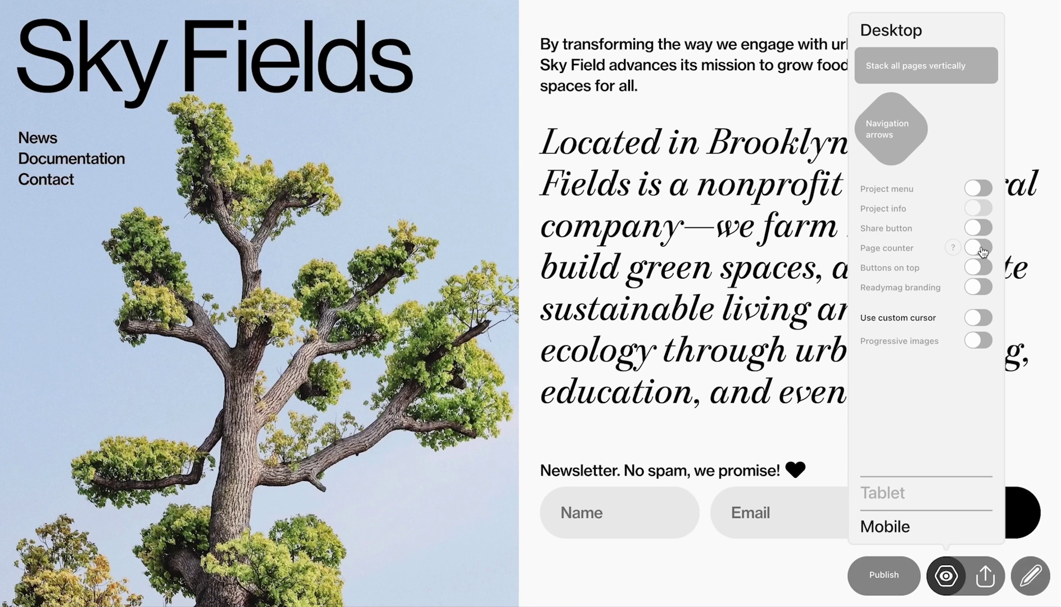
pyautogui.click(815, 444)
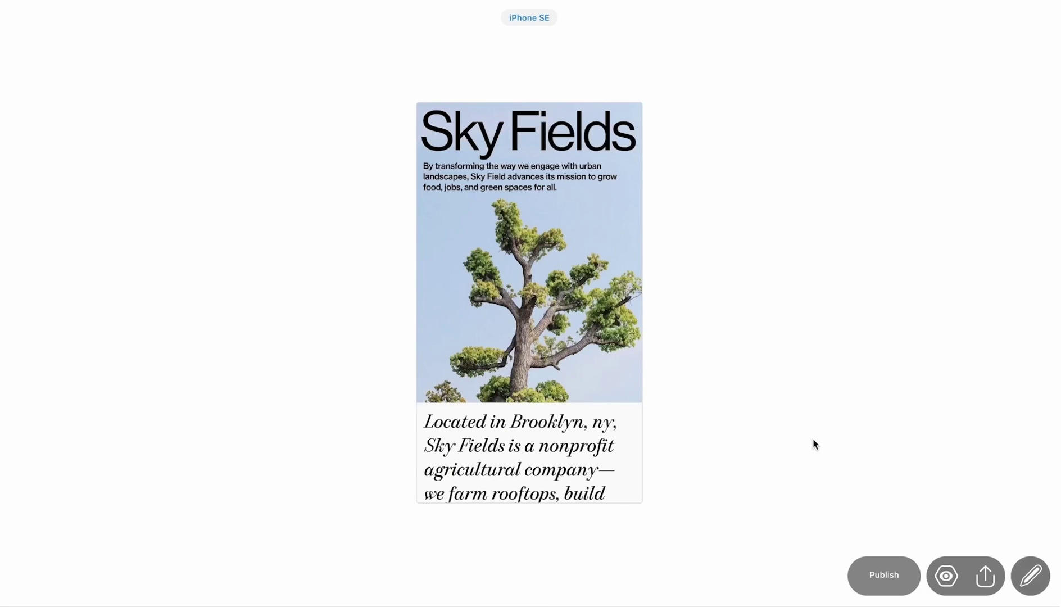
# - Stack all pages vertically in the mobile viewer settings and return to the page editor
pyautogui.click(946, 575)
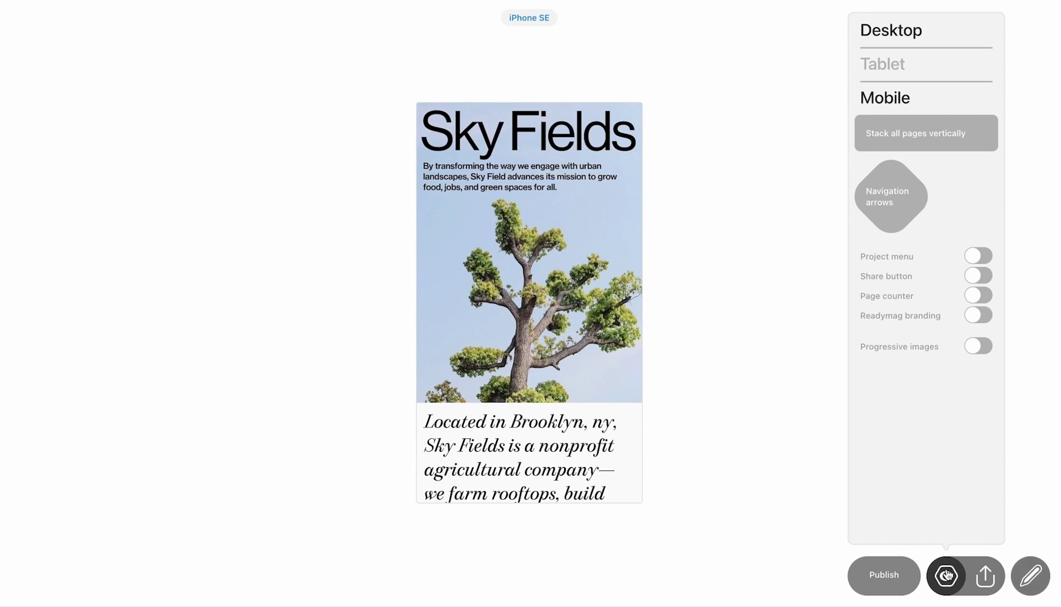
pyautogui.click(948, 137)
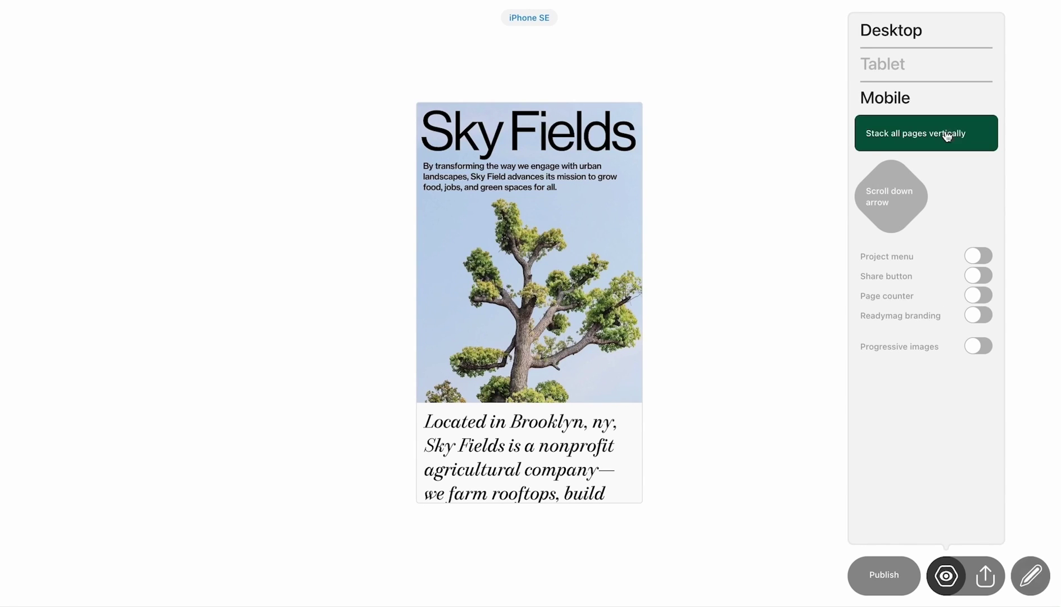
pyautogui.click(980, 256)
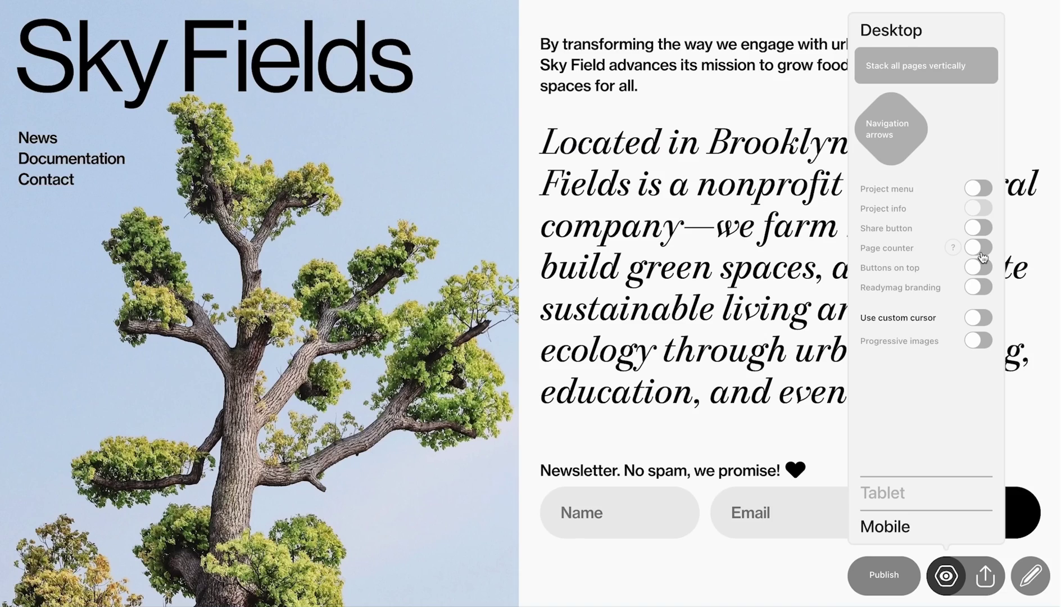
pyautogui.click(1030, 575)
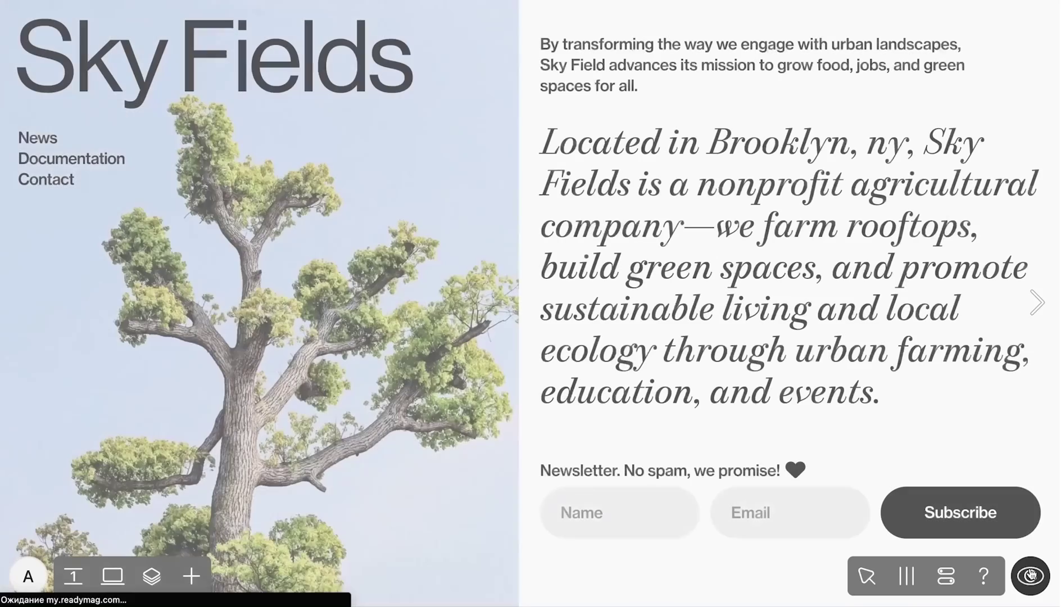
# - Link the News menu item on the desktop landing page to page 2
pyautogui.click(42, 136)
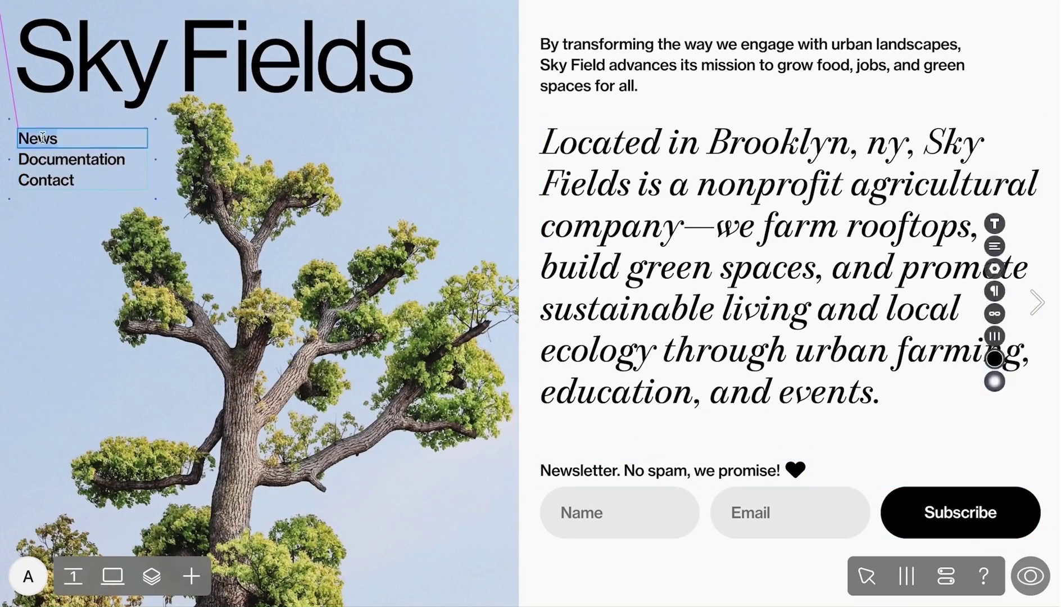
pyautogui.click(993, 314)
pyautogui.click(951, 325)
pyautogui.click(889, 329)
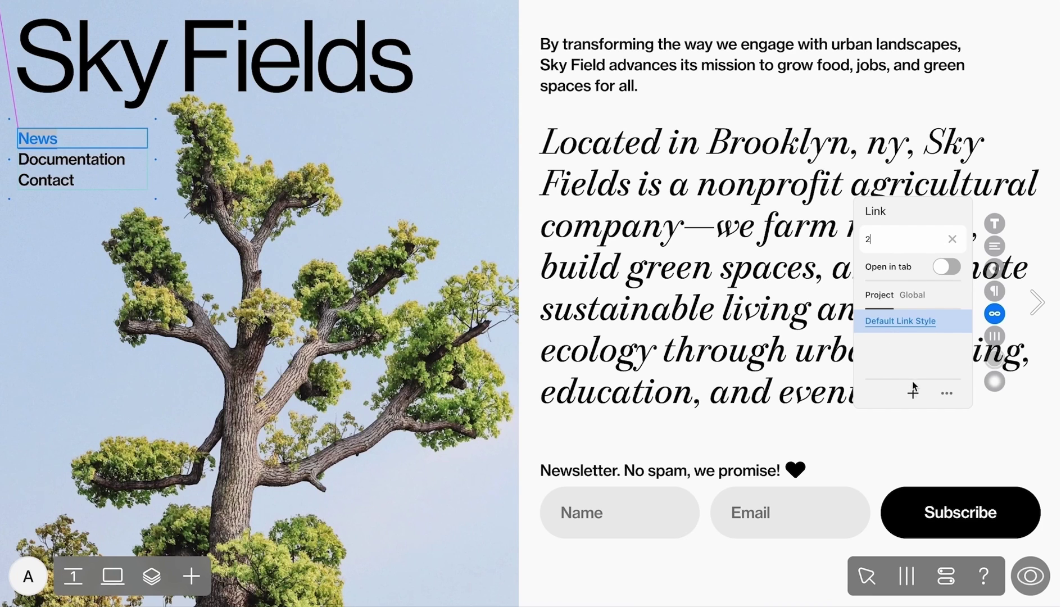
# - Start a new link style for the News item and set its normal state to no underline
pyautogui.click(912, 393)
pyautogui.click(942, 277)
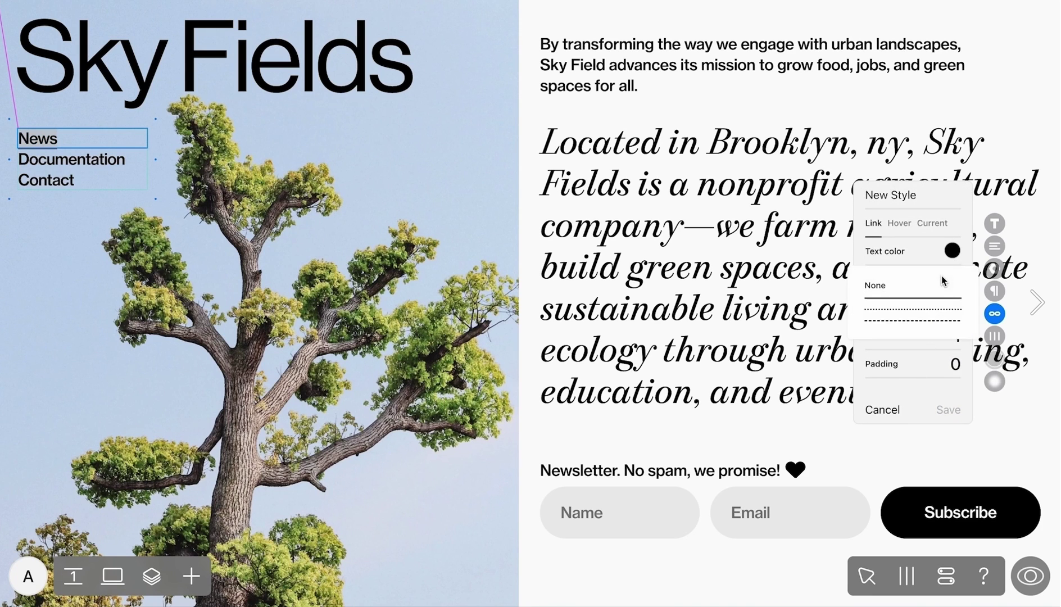
pyautogui.click(931, 284)
# - Set the new link style's hover state to white text (FFFFFF) with no underline
pyautogui.click(900, 227)
pyautogui.click(952, 252)
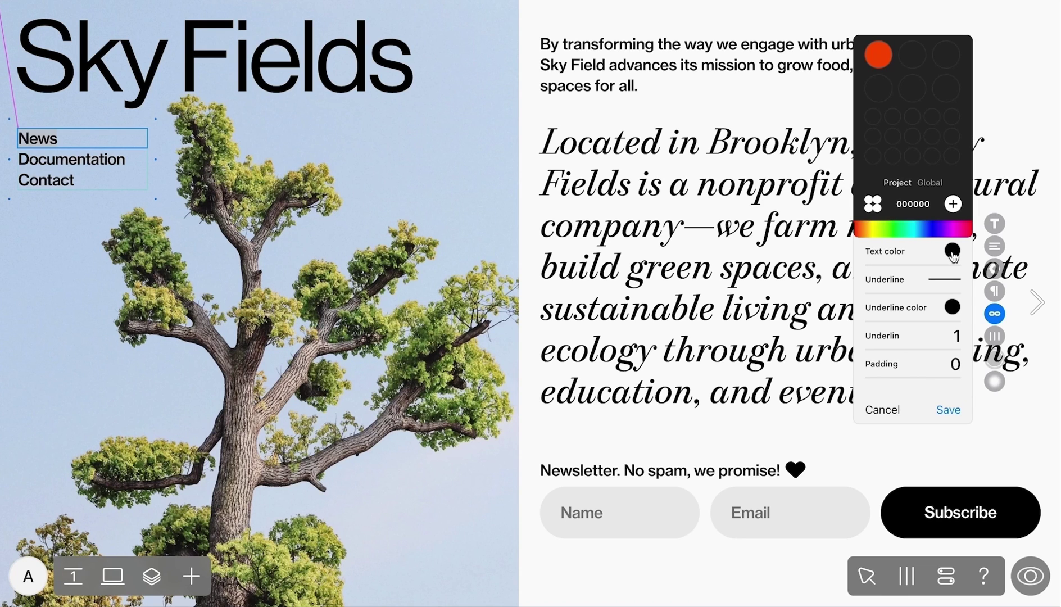
pyautogui.click(872, 204)
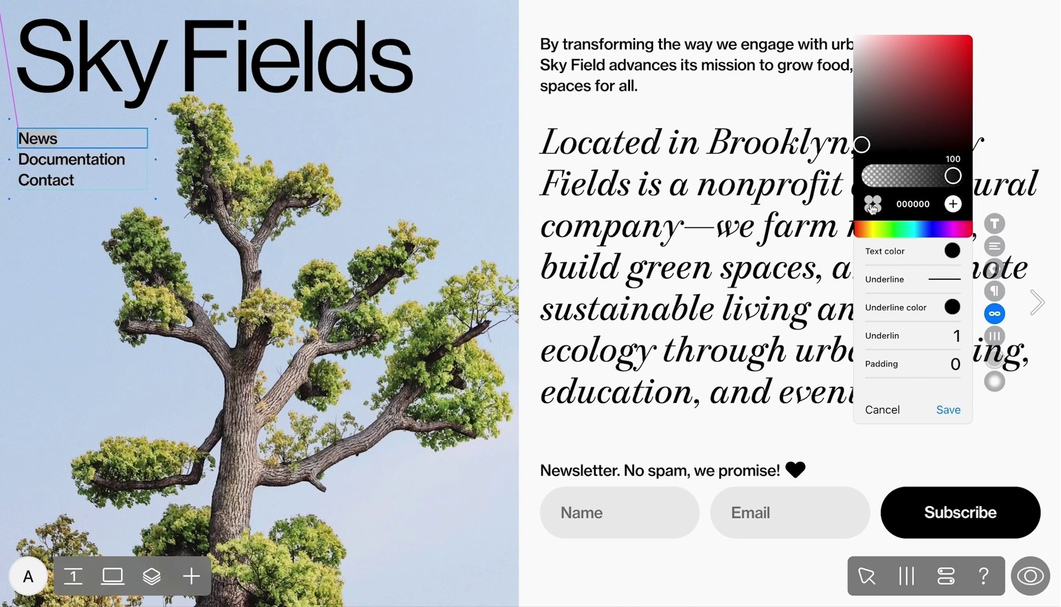
pyautogui.moveTo(861, 145); pyautogui.dragTo(851, 41)
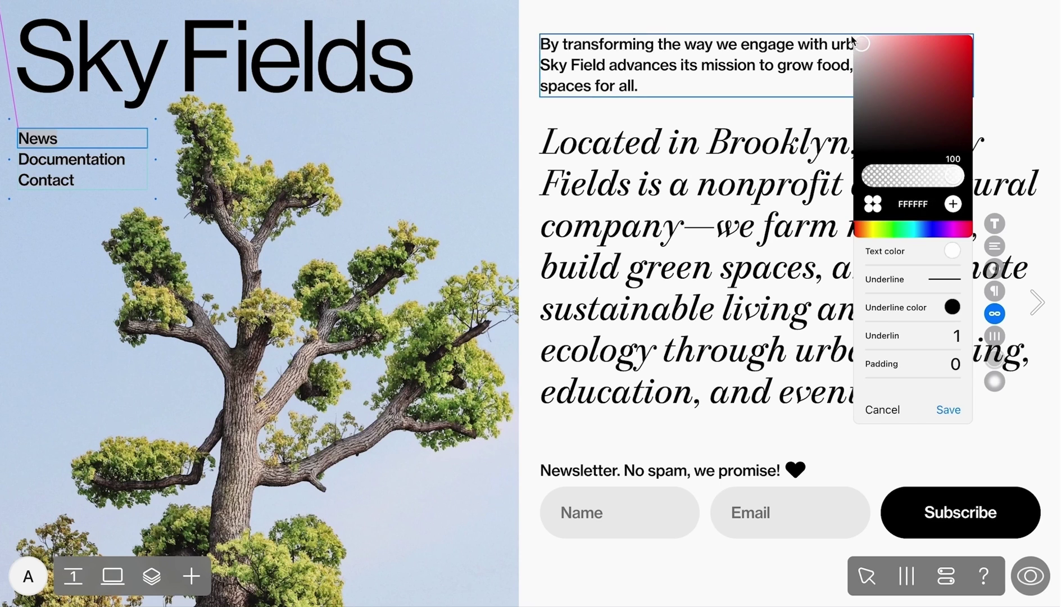
pyautogui.click(851, 40)
pyautogui.click(947, 281)
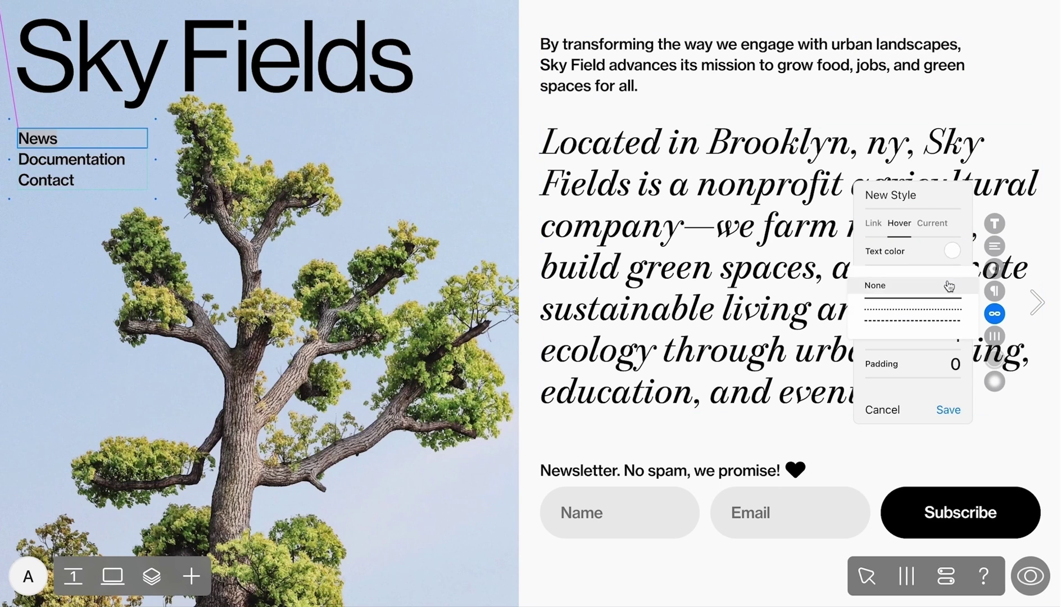
pyautogui.click(946, 287)
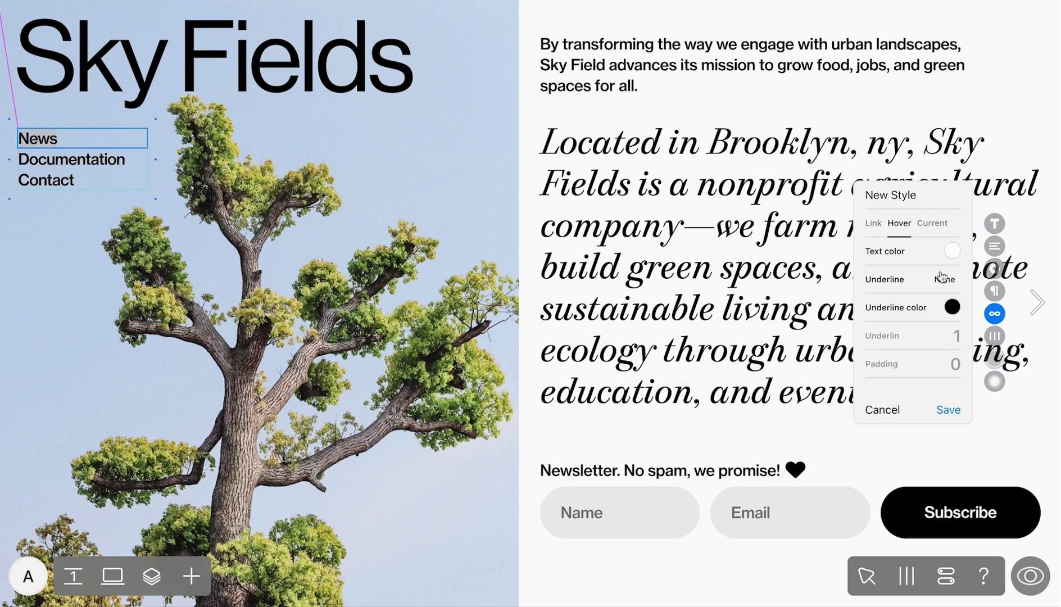
# - Remove the underline from the link style's current state and save the style
pyautogui.click(933, 224)
pyautogui.click(946, 283)
pyautogui.click(945, 287)
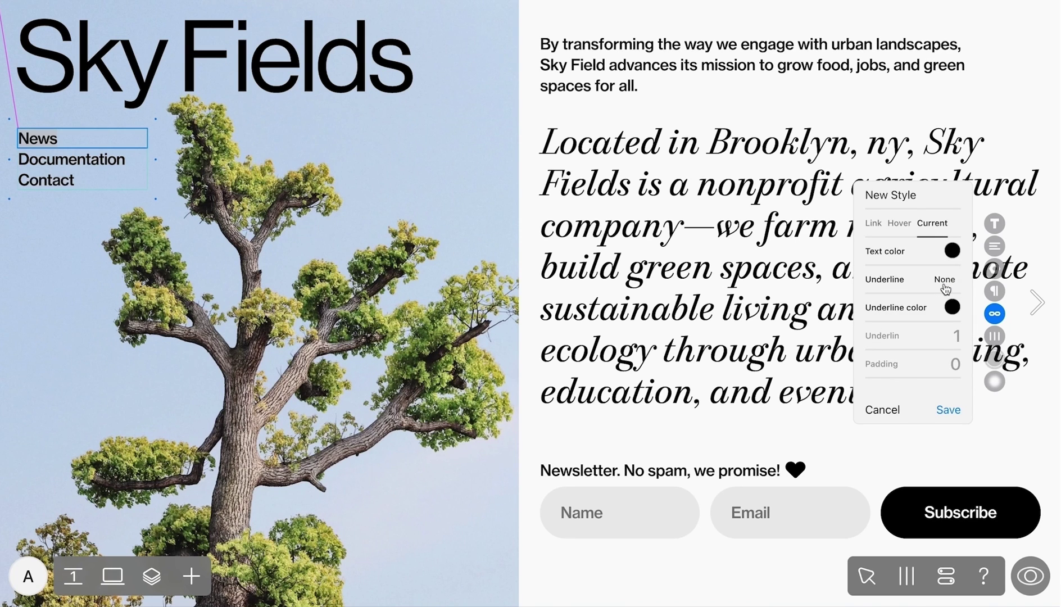
pyautogui.click(947, 409)
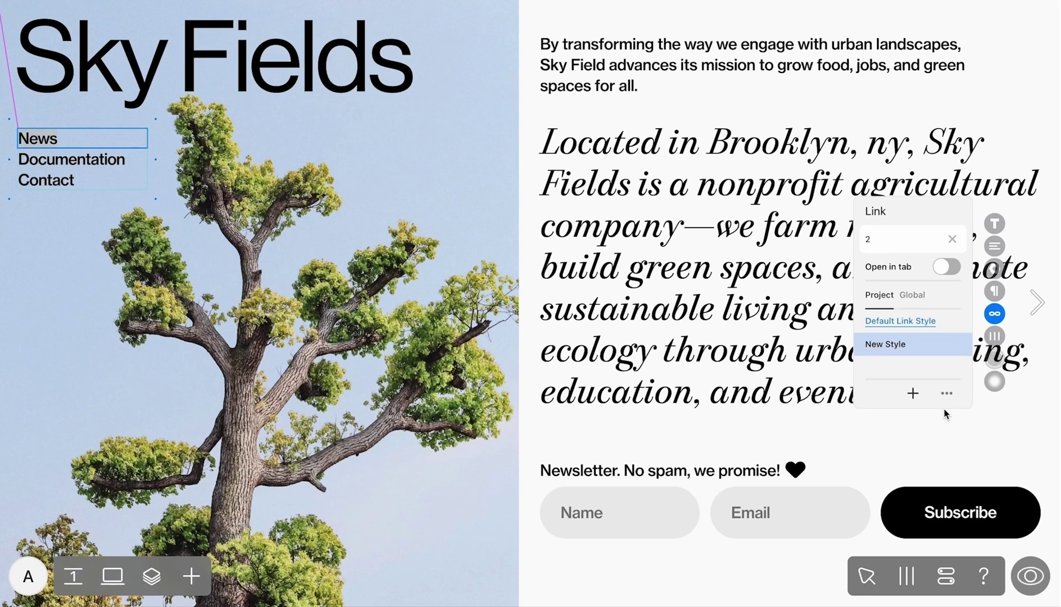
# - Add a Fade In load animation with a 1 s duration to the Sky Fields title and preview it
pyautogui.click(944, 417)
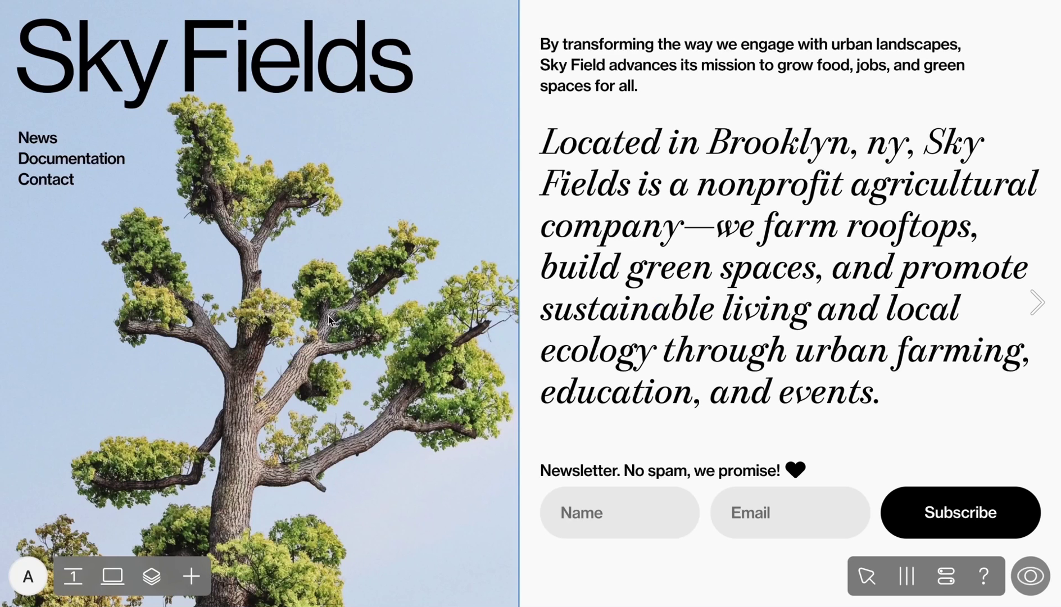
pyautogui.click(285, 81)
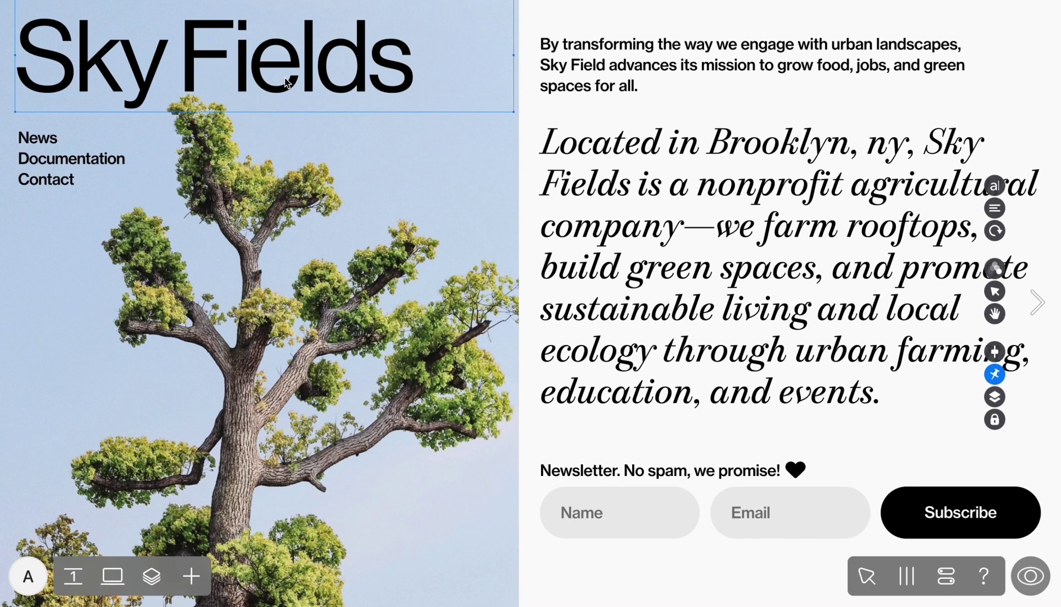
pyautogui.click(994, 268)
pyautogui.click(931, 250)
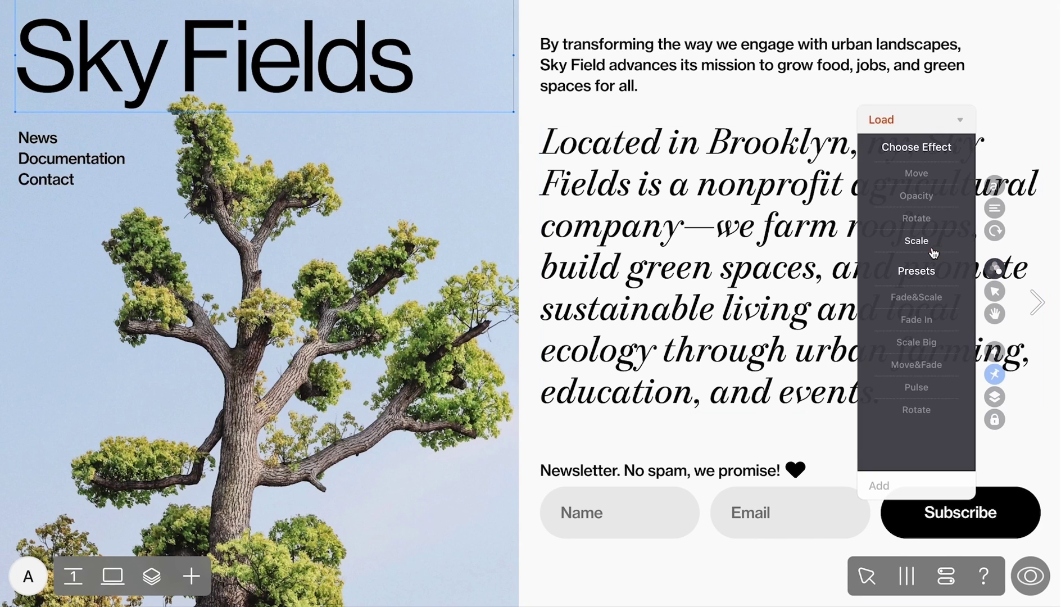
pyautogui.click(915, 319)
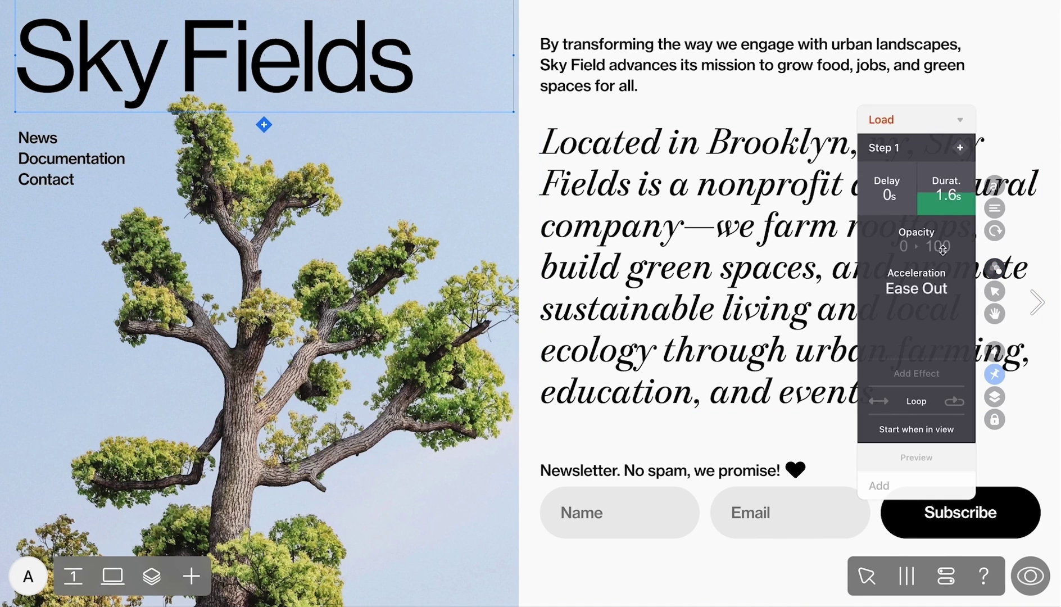
pyautogui.moveTo(953, 191); pyautogui.dragTo(953, 210)
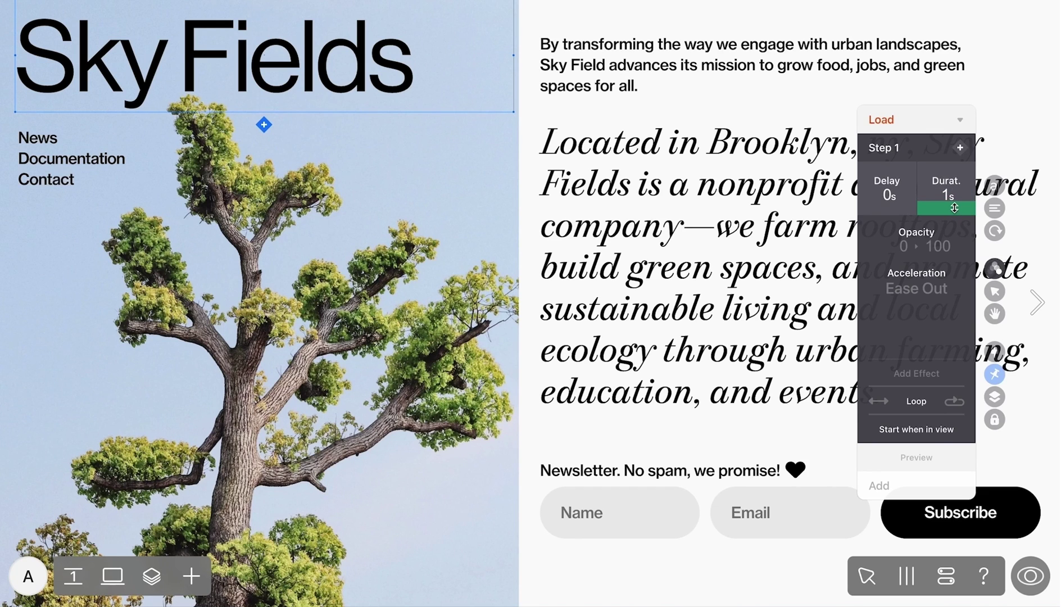
pyautogui.click(915, 456)
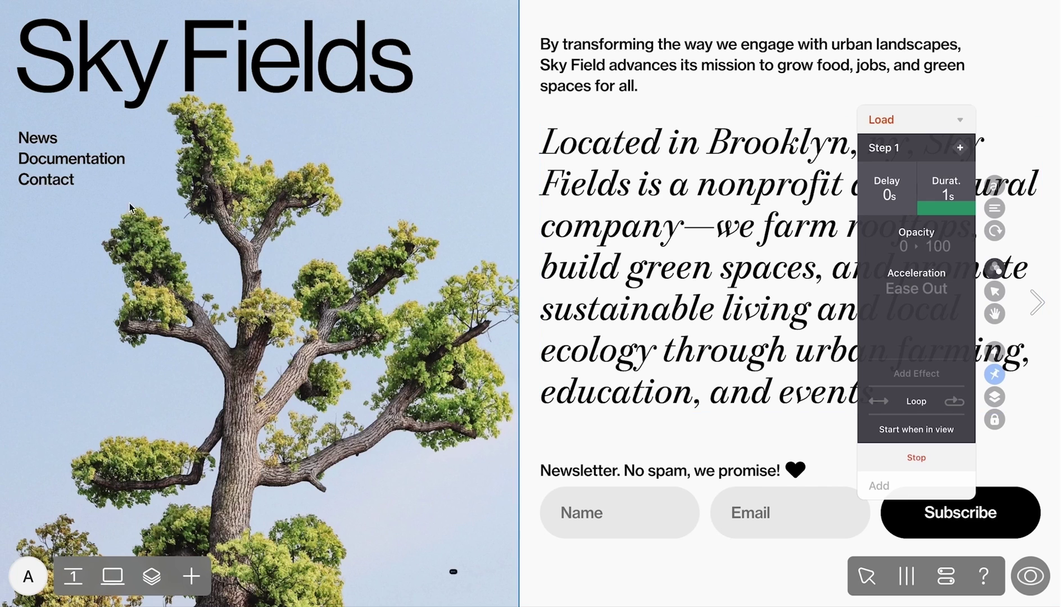
# - Copy the title's load animation to the menu text and the tree image
pyautogui.click(76, 162)
pyautogui.hotkey('shift', 'ctrl', 'c')
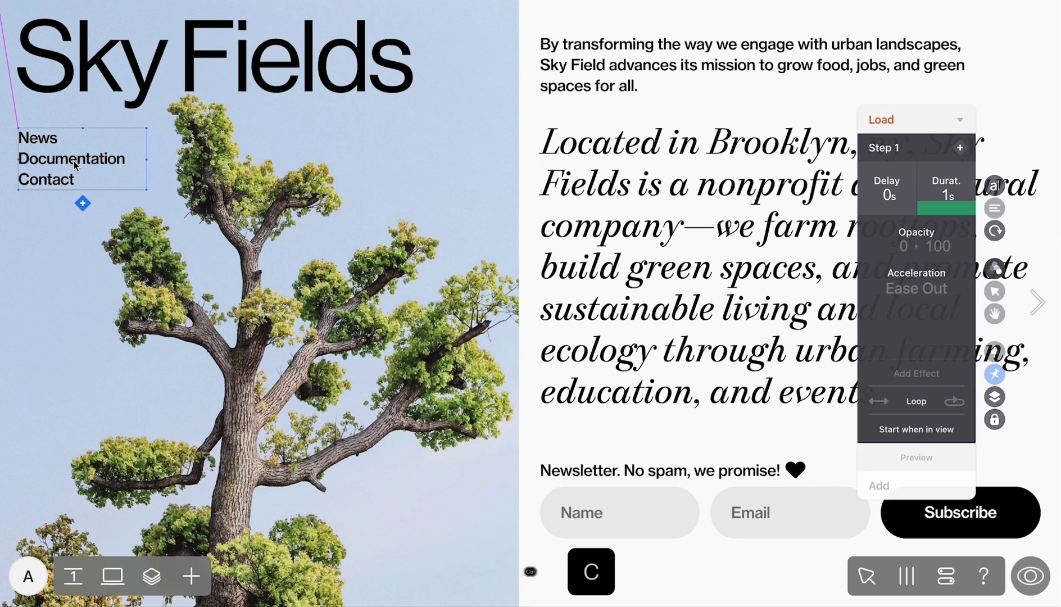
pyautogui.click(157, 236)
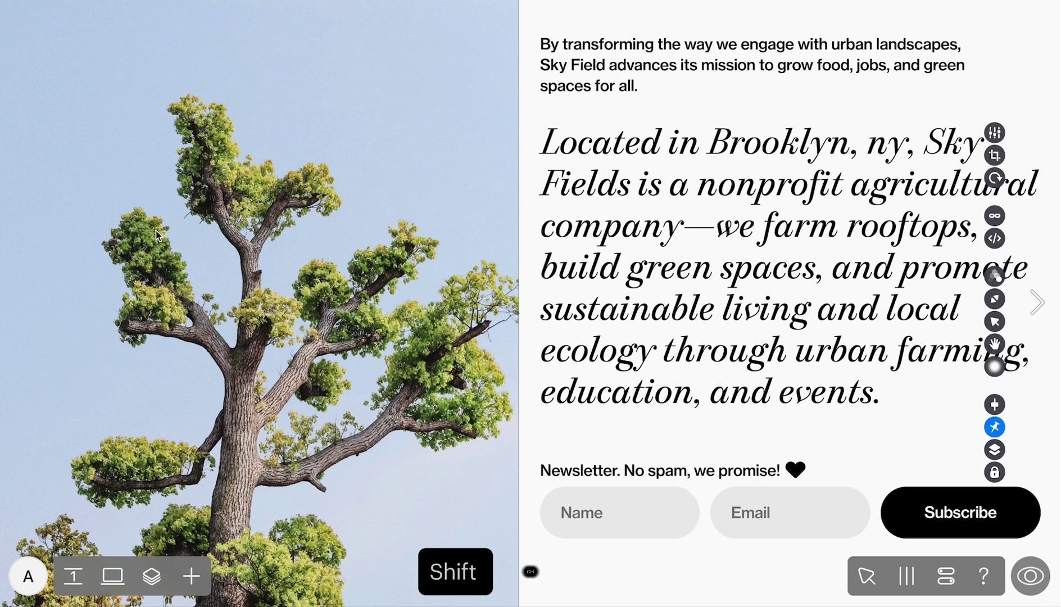
pyautogui.hotkey('shift', 'ctrl', 'v')
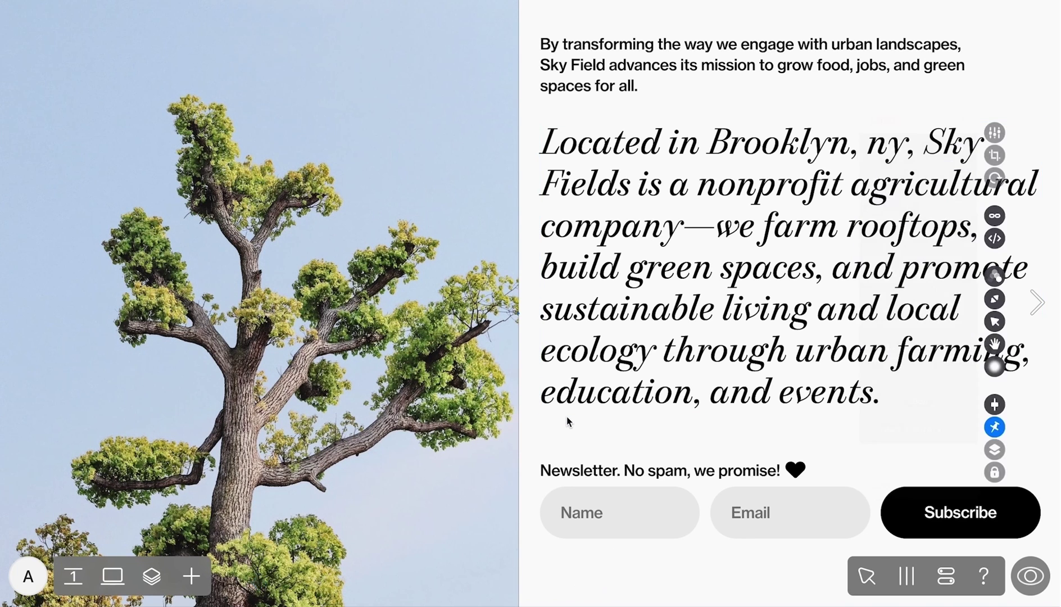
# - Add a Move&Fade load animation to the short intro paragraph, set its vertical move to 10, and preview it
pyautogui.click(596, 53)
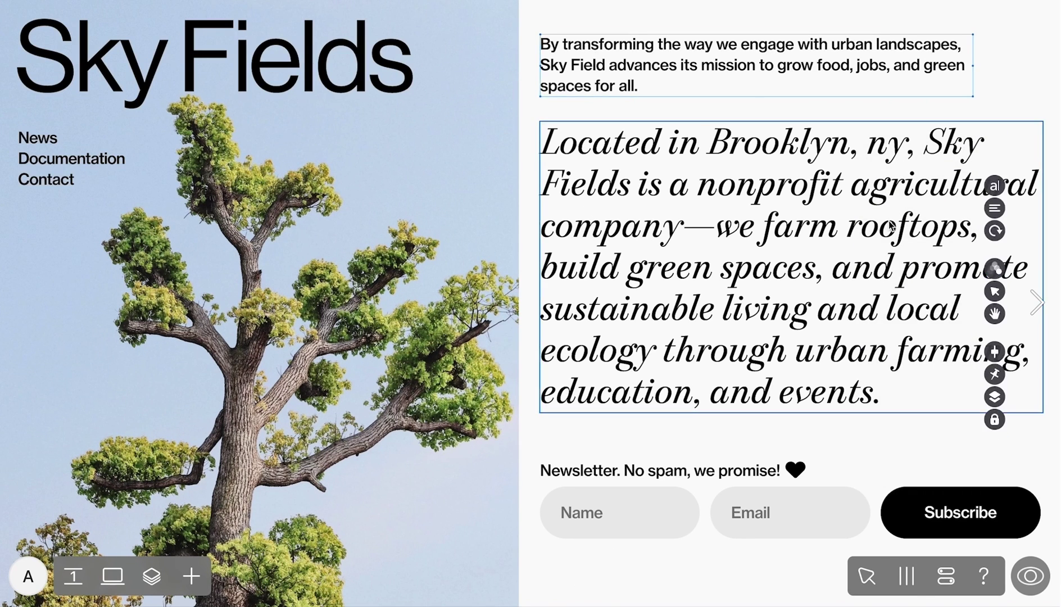
pyautogui.click(994, 268)
pyautogui.click(930, 250)
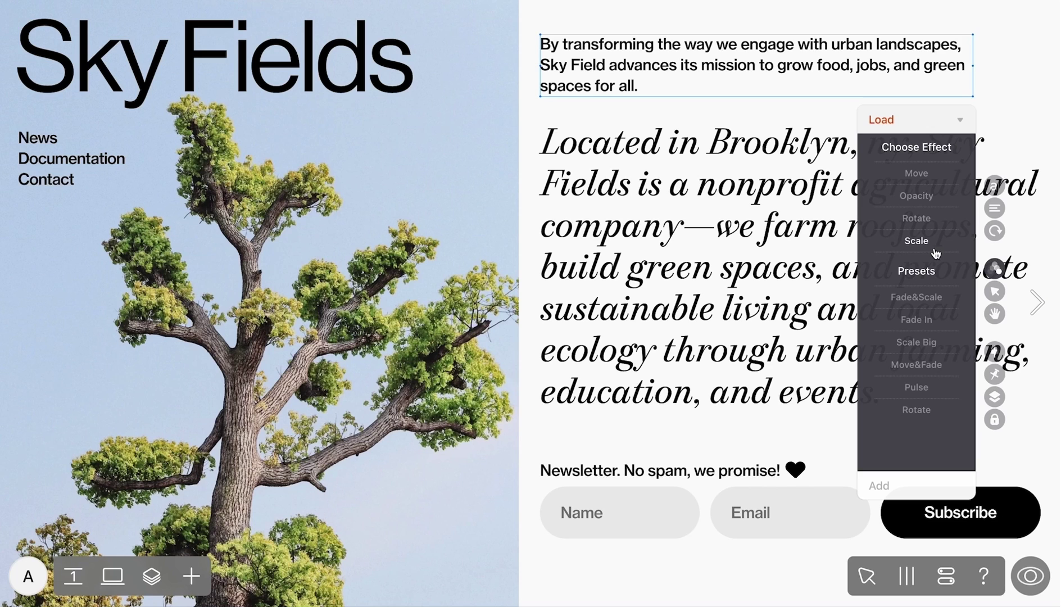
pyautogui.click(915, 365)
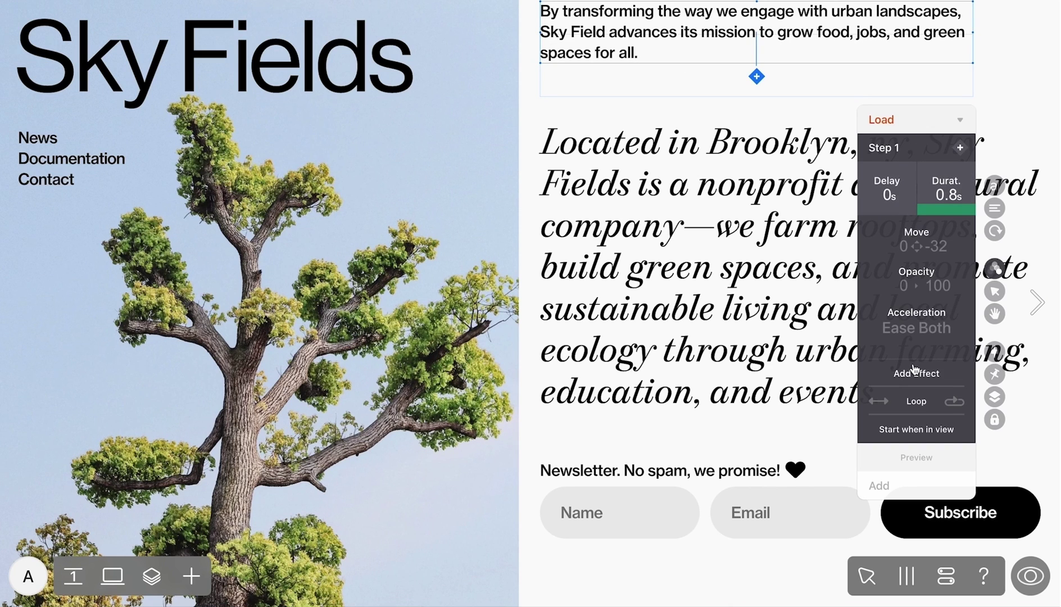
pyautogui.click(942, 246)
pyautogui.write('10')
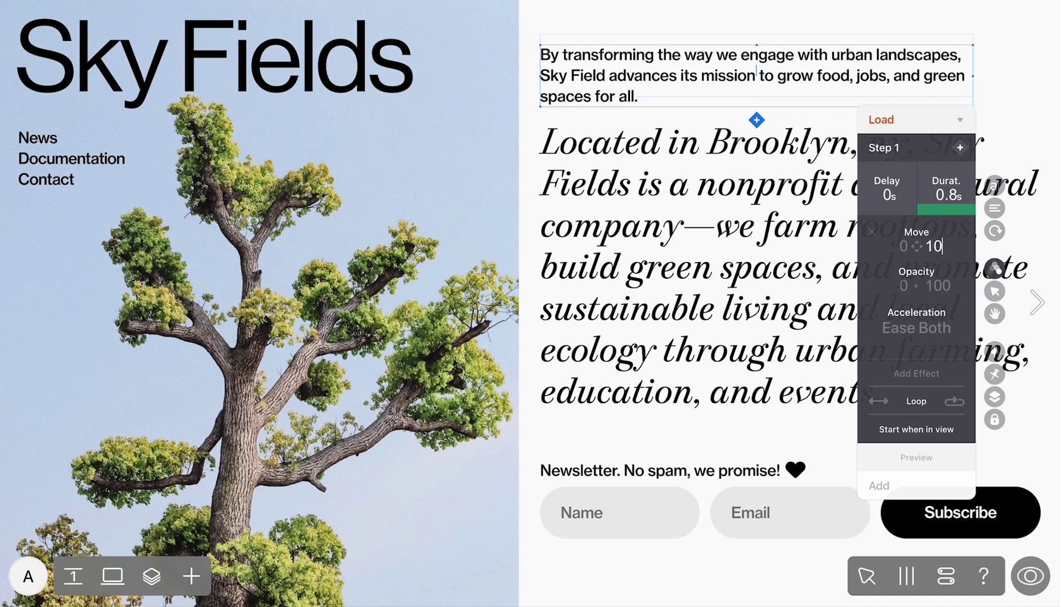
pyautogui.click(924, 459)
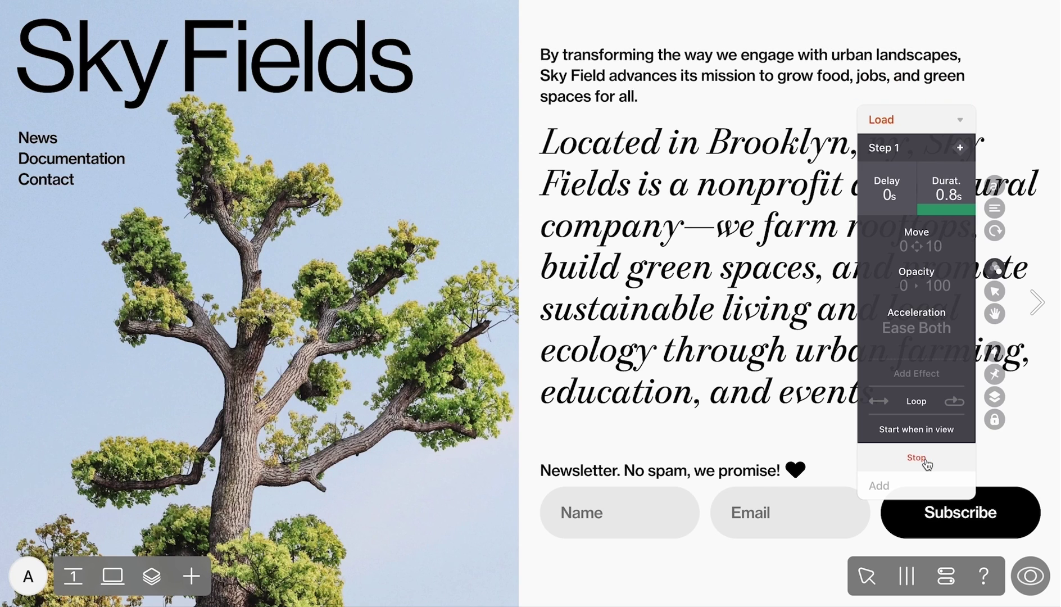
# - Copy the intro paragraph's animation to the large statement, newsletter line, heart and form, and move them all with the paragraph up 10 px
pyautogui.hotkey('ctrl', 'shift', 'c')
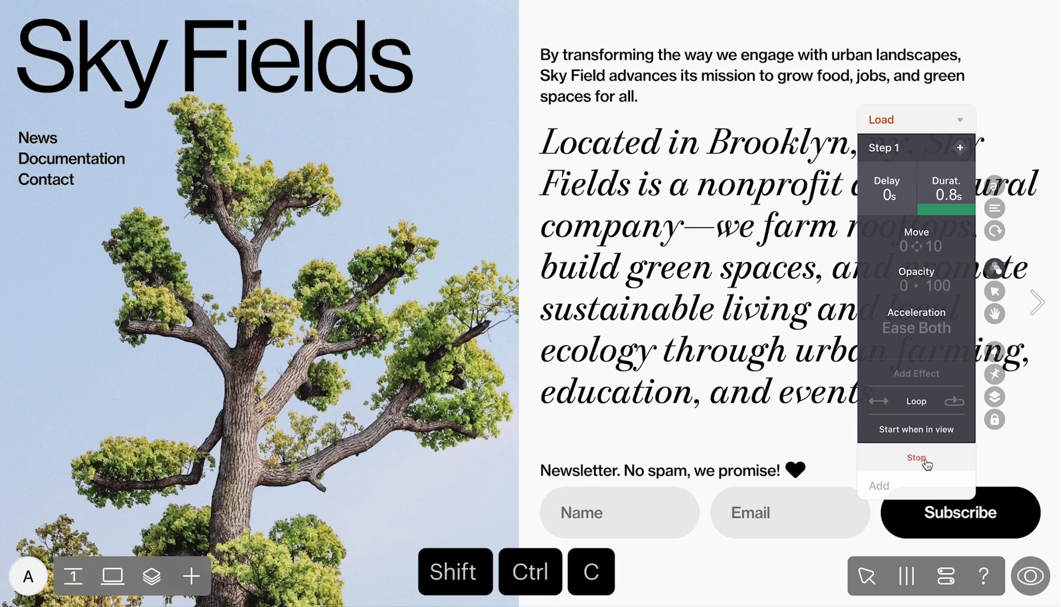
pyautogui.click(924, 459)
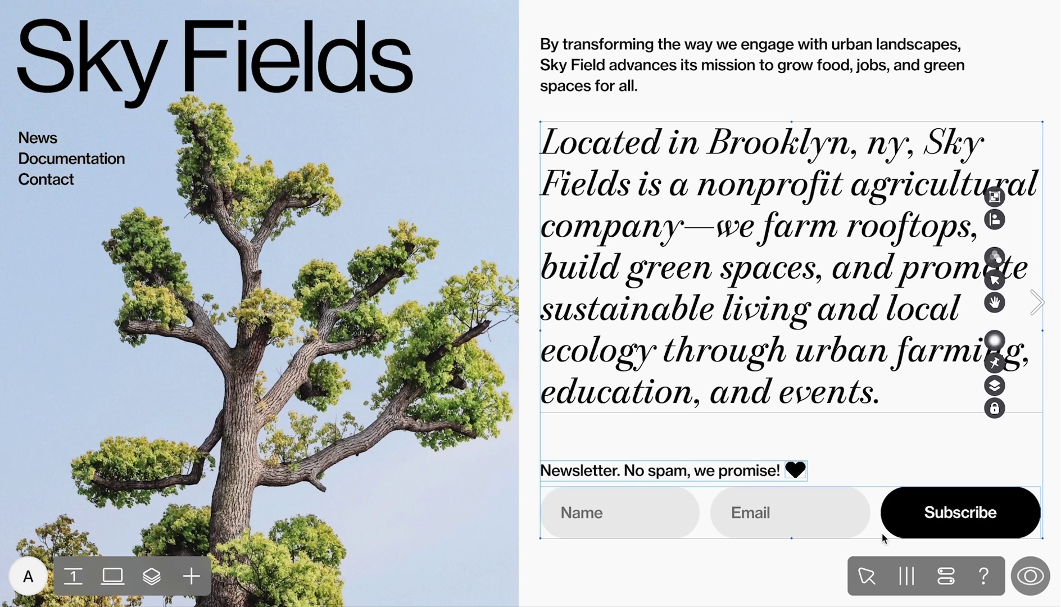
pyautogui.hotkey('ctrl', 'shift', 'v')
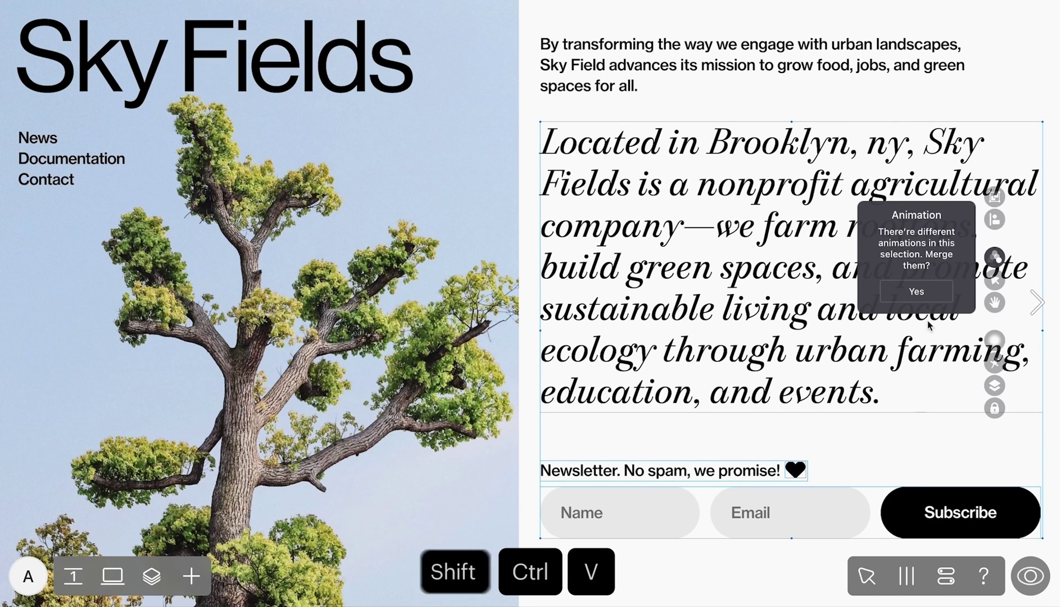
pyautogui.click(916, 291)
pyautogui.press('Escape')
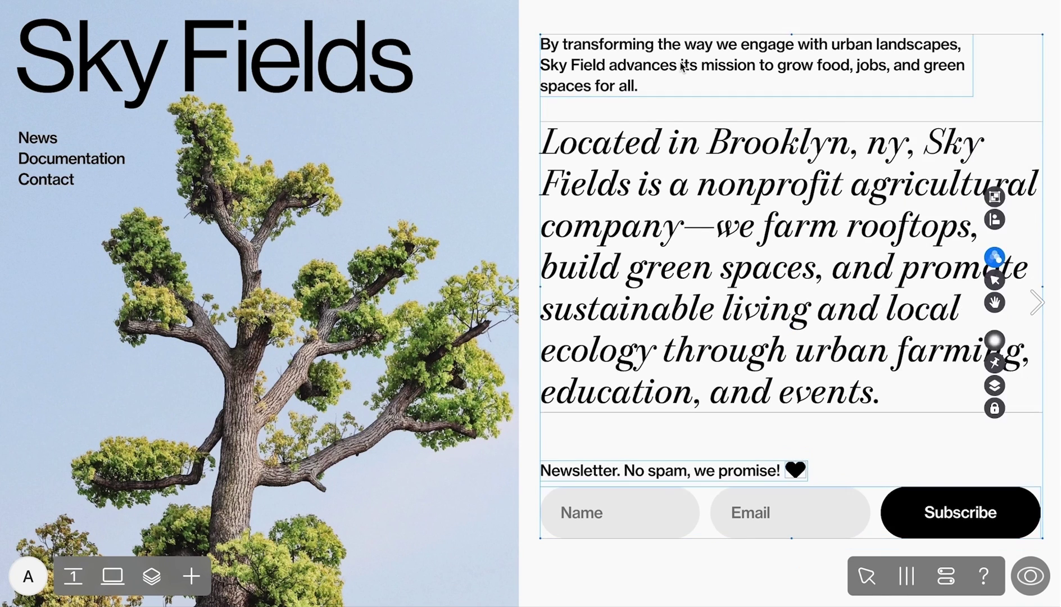
pyautogui.keyDown('shift'); pyautogui.click(683, 66); pyautogui.keyUp('shift')
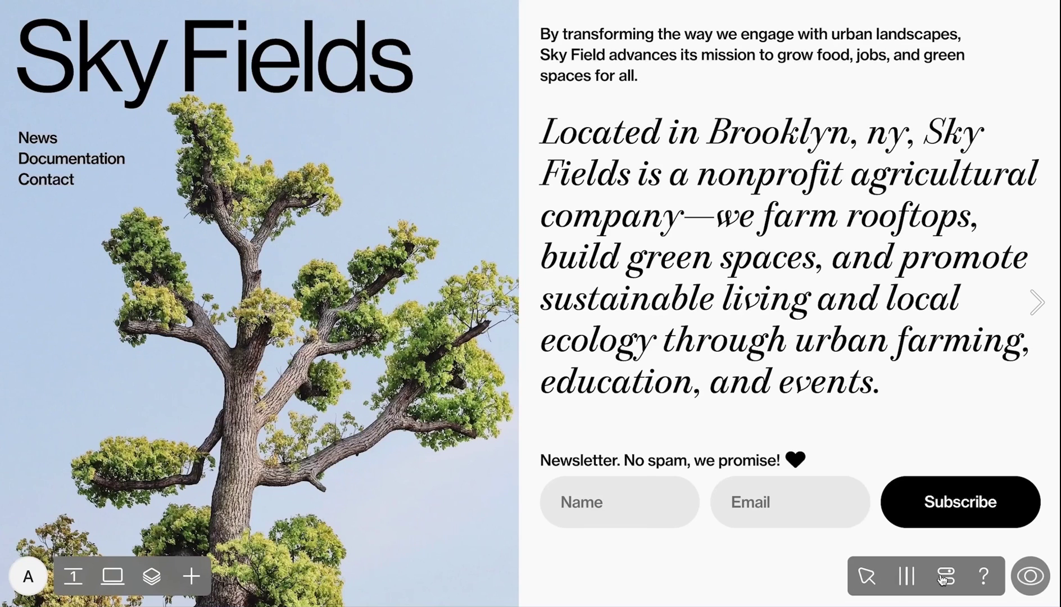
# - Set the project title to Sky Fields in the project settings
pyautogui.click(946, 578)
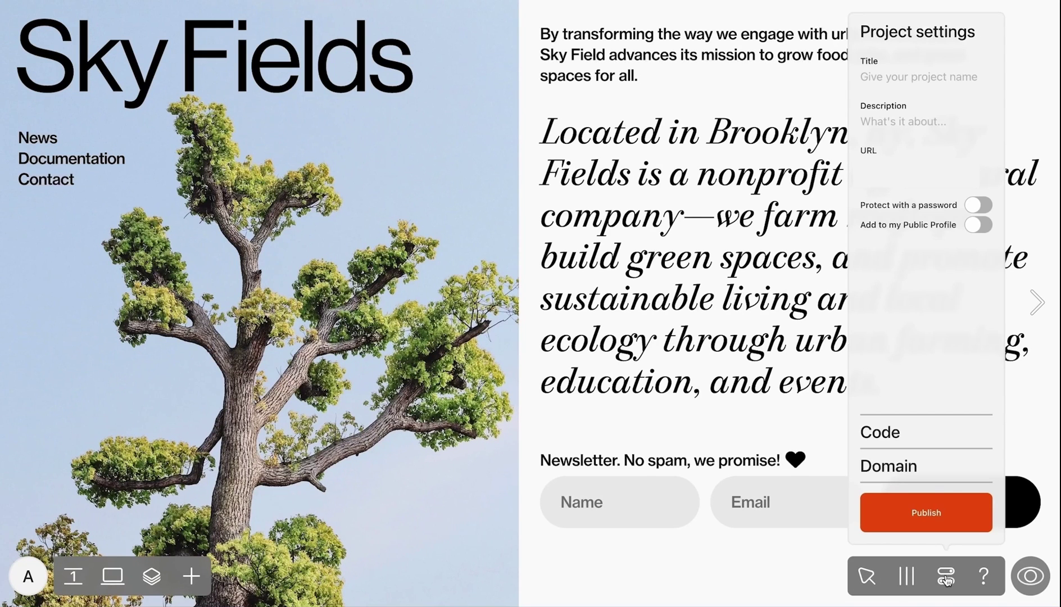
pyautogui.click(918, 77)
pyautogui.write('Sky Fields')
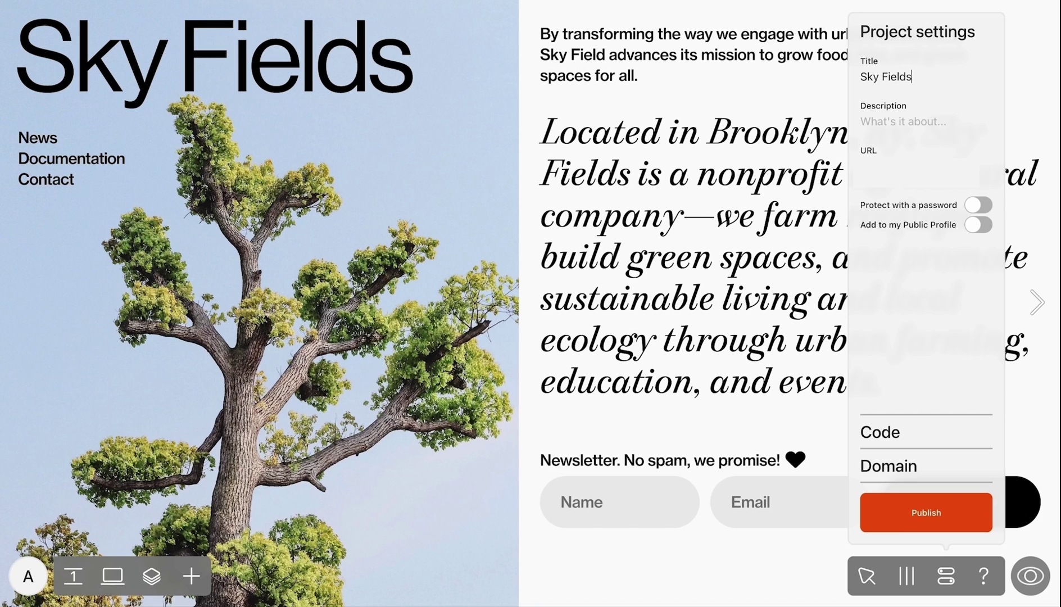
# - Examine the password protection option and the domain settings of the project
pyautogui.click(978, 205)
pyautogui.click(978, 204)
pyautogui.click(891, 466)
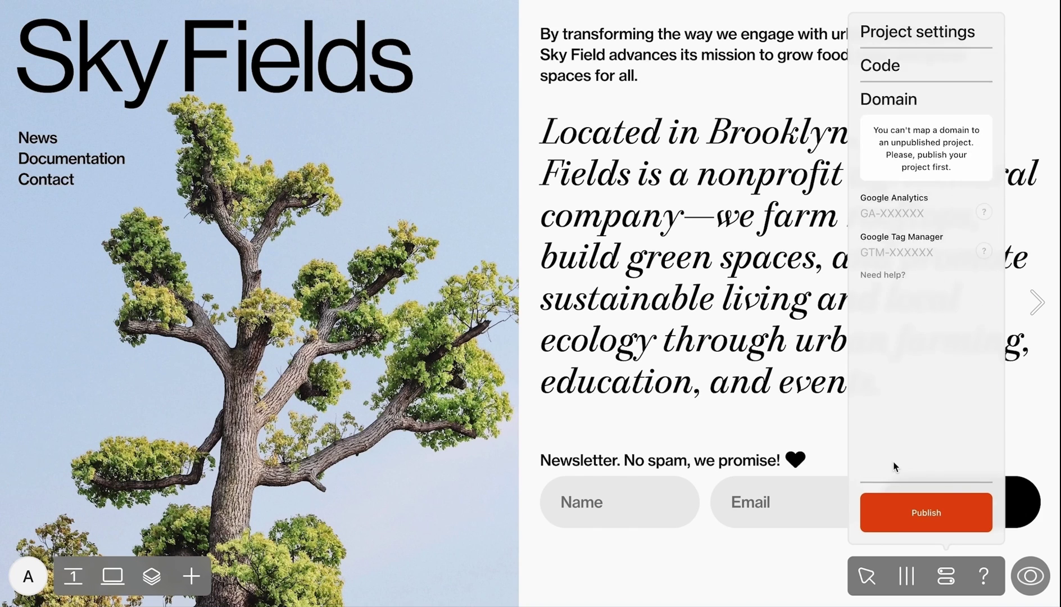
# - Preview the site, publish it, and open the published version
pyautogui.click(1033, 582)
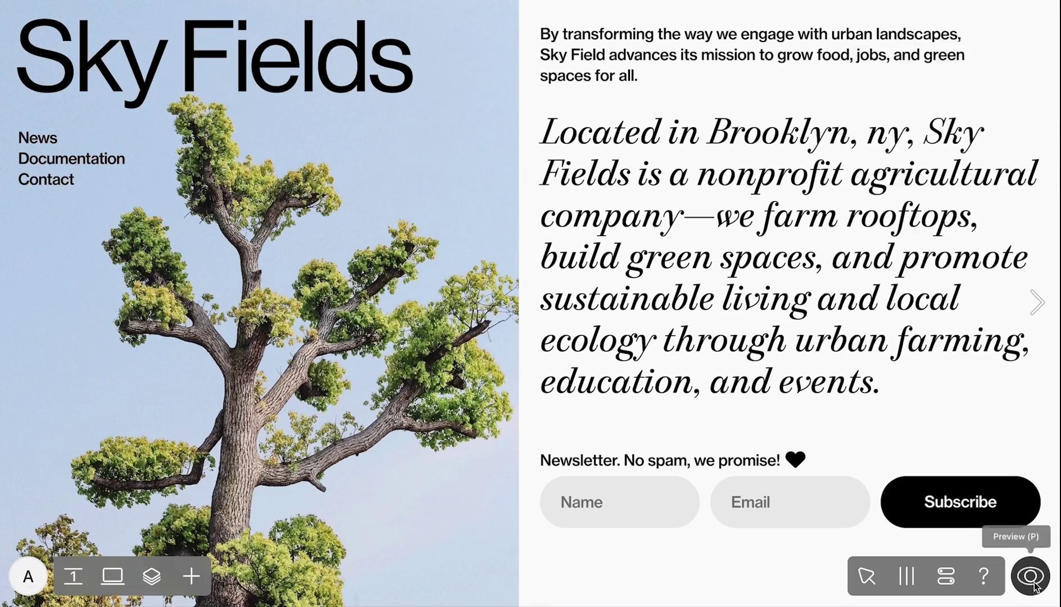
pyautogui.click(1031, 577)
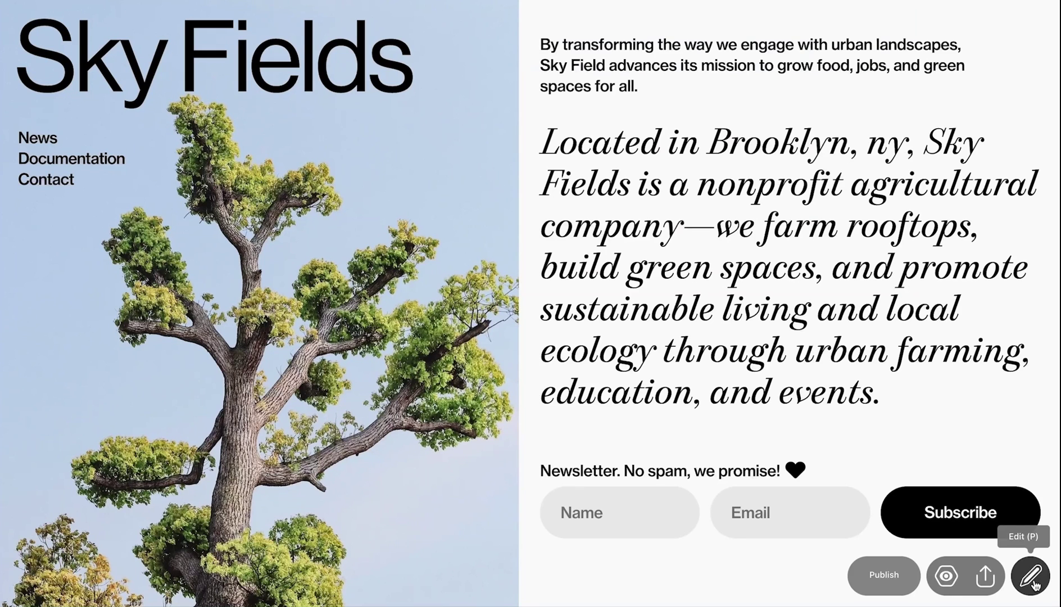
pyautogui.click(883, 578)
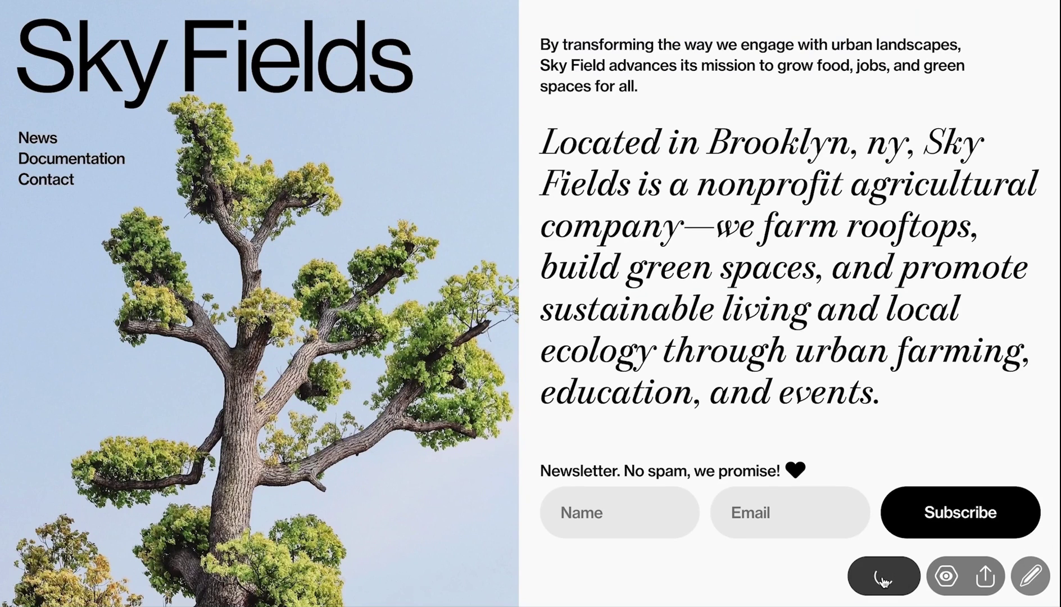
pyautogui.click(883, 578)
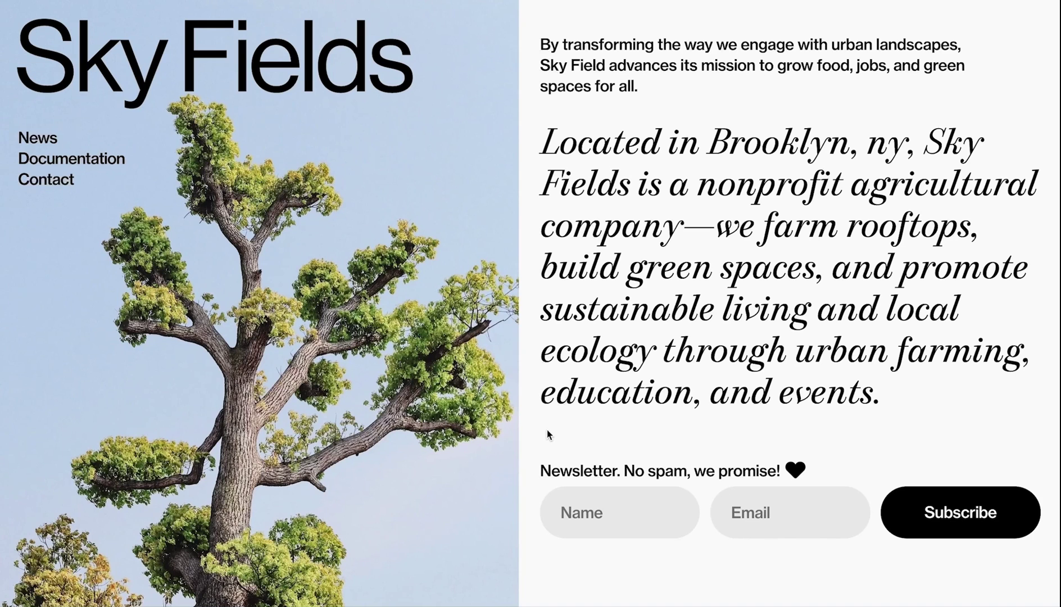
# - Test the published site by following the News link and going back through the slideshow images
pyautogui.scroll(-2, 547, 429)
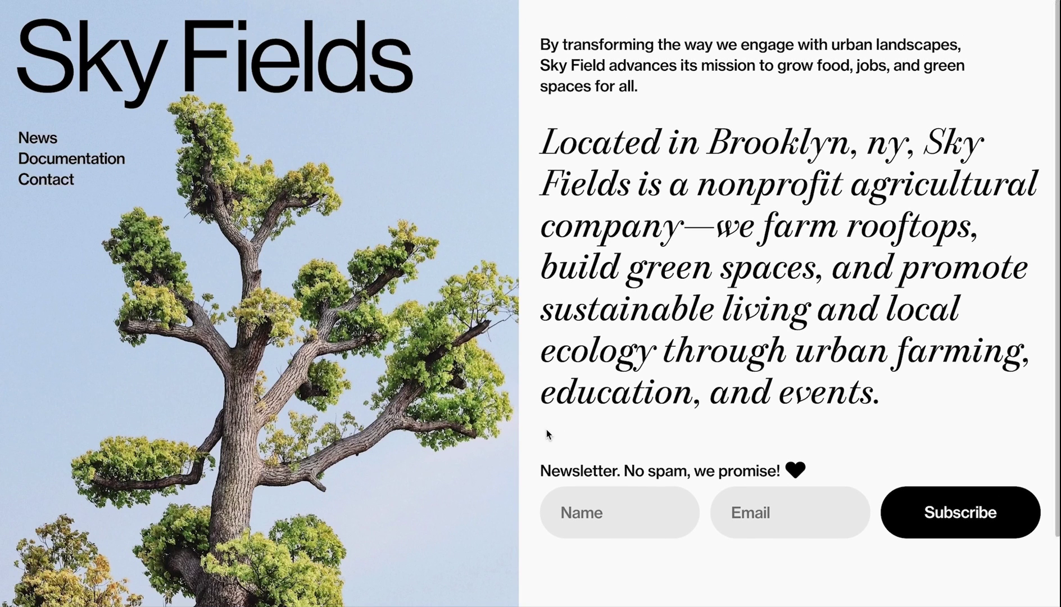
pyautogui.click(45, 138)
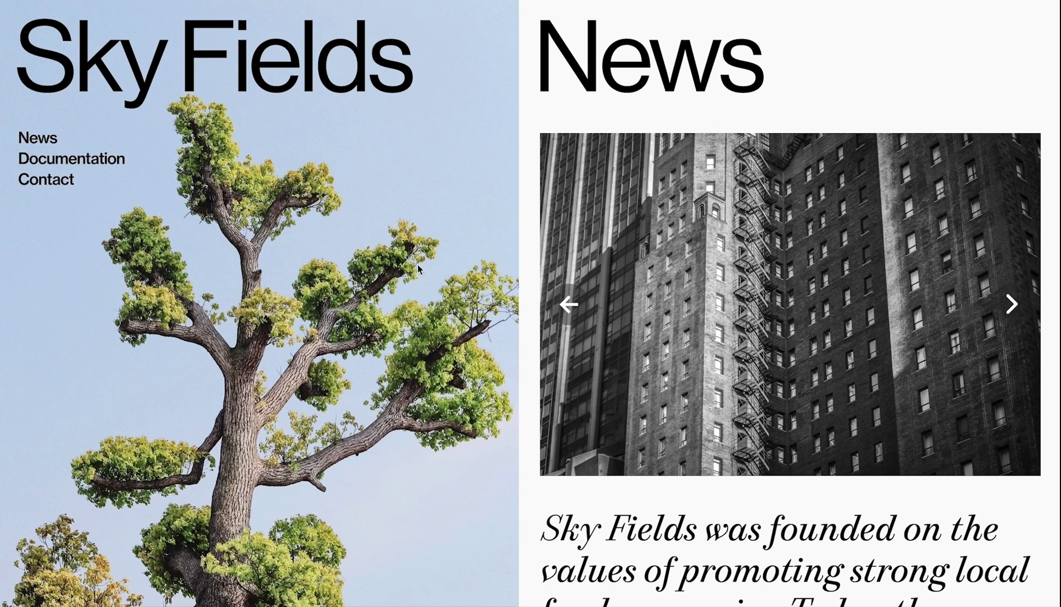
pyautogui.click(566, 306)
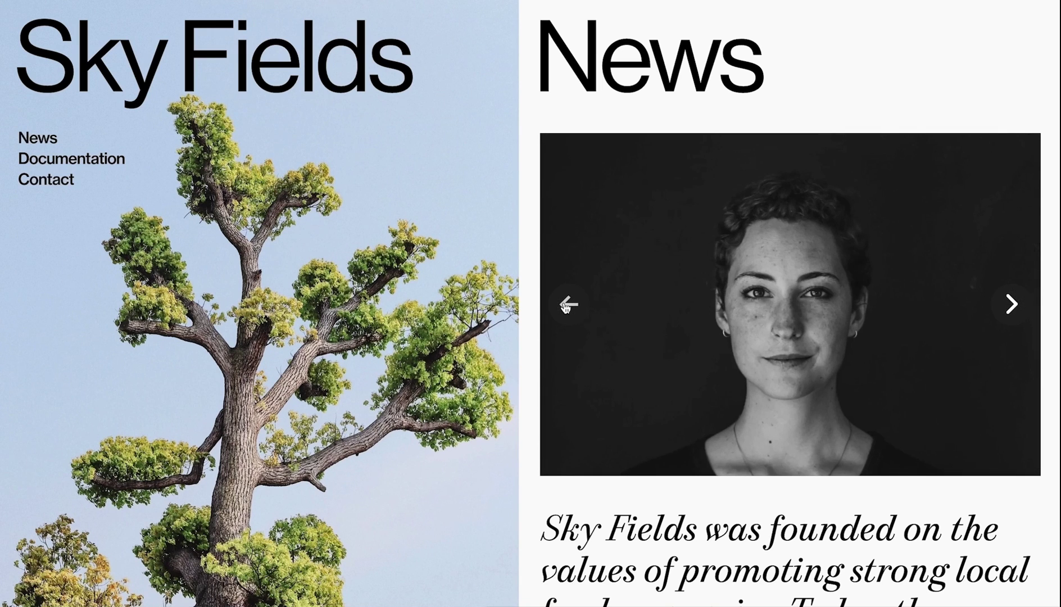
pyautogui.click(566, 305)
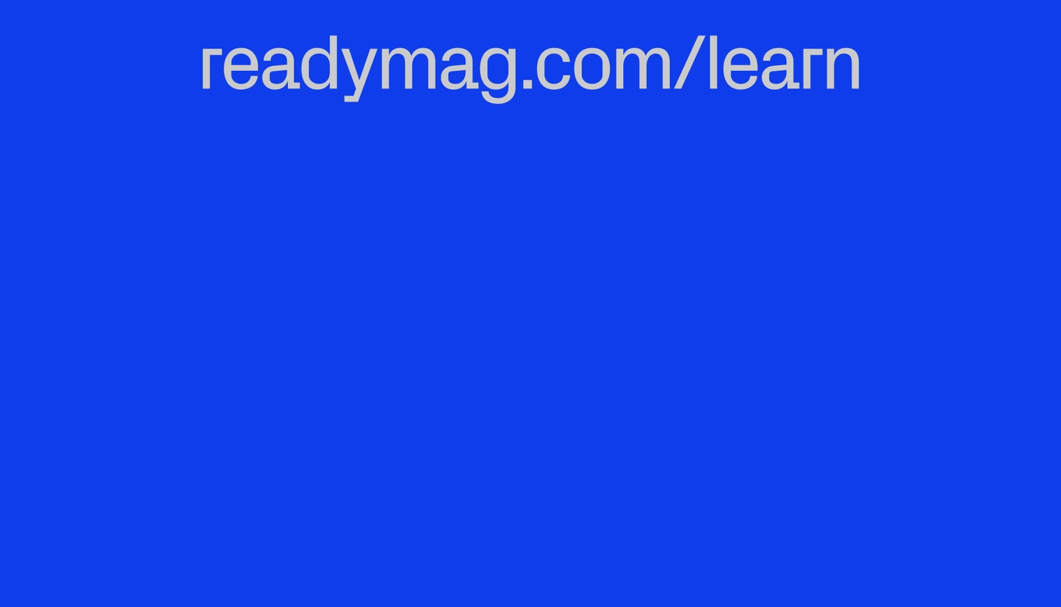